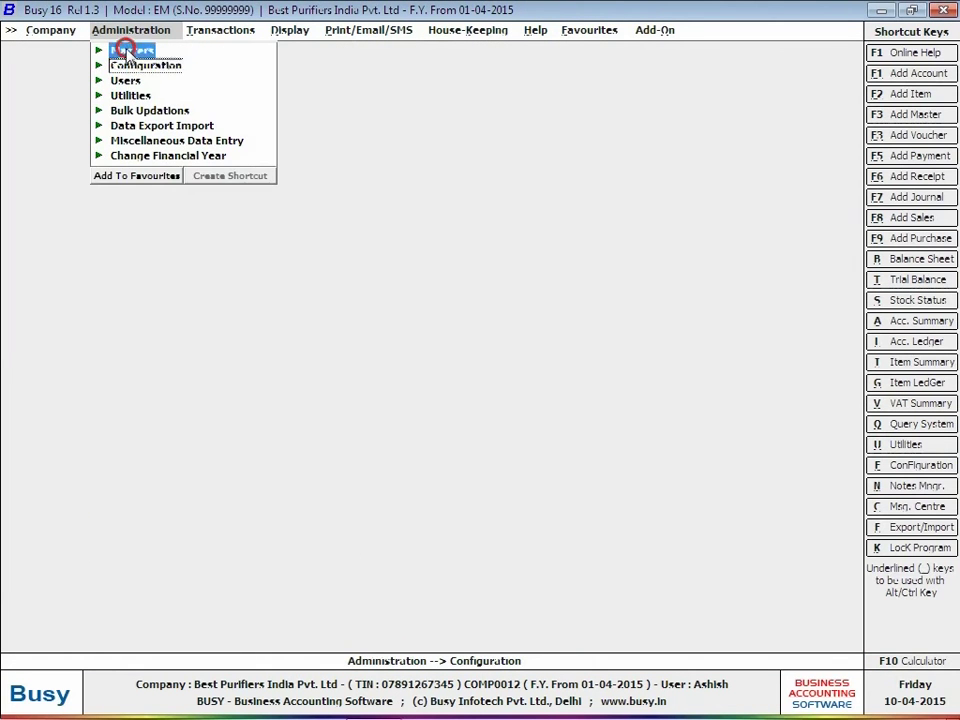
Step: Add a new executive master with the executive's name and Area North, and save it
click(167, 353)
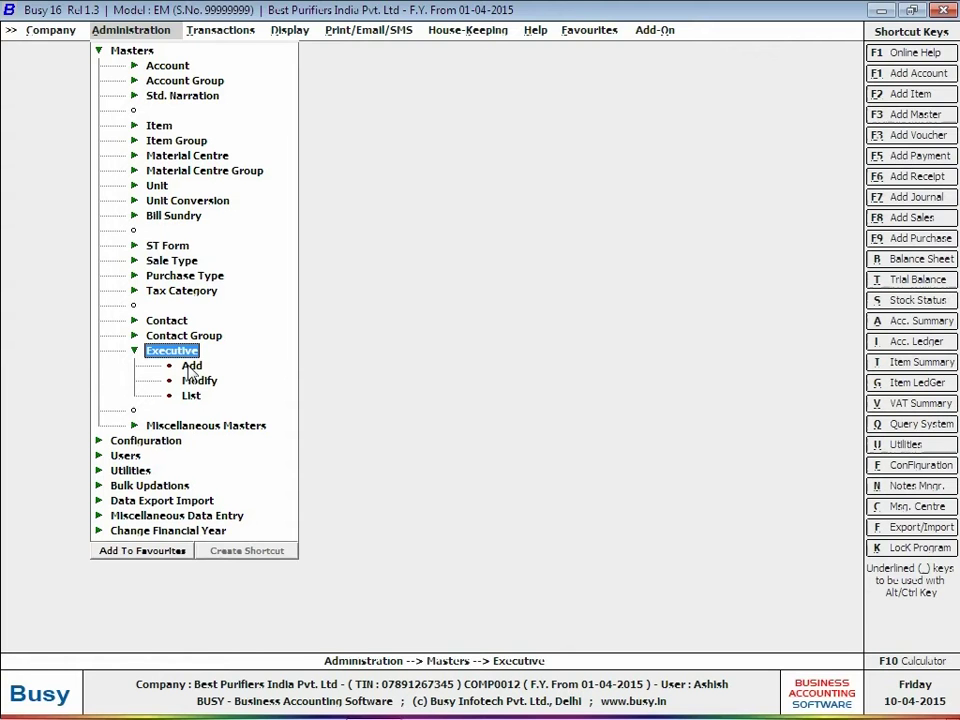
click(191, 367)
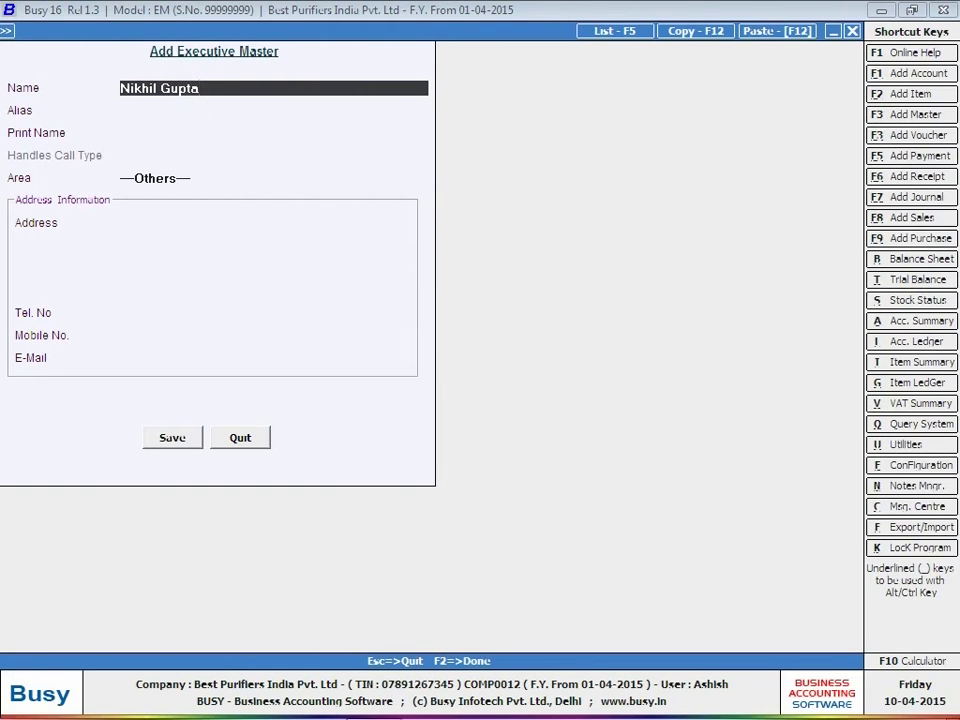
key(Return)
key(Return)
key(Return)
key(Up)
key(Up)
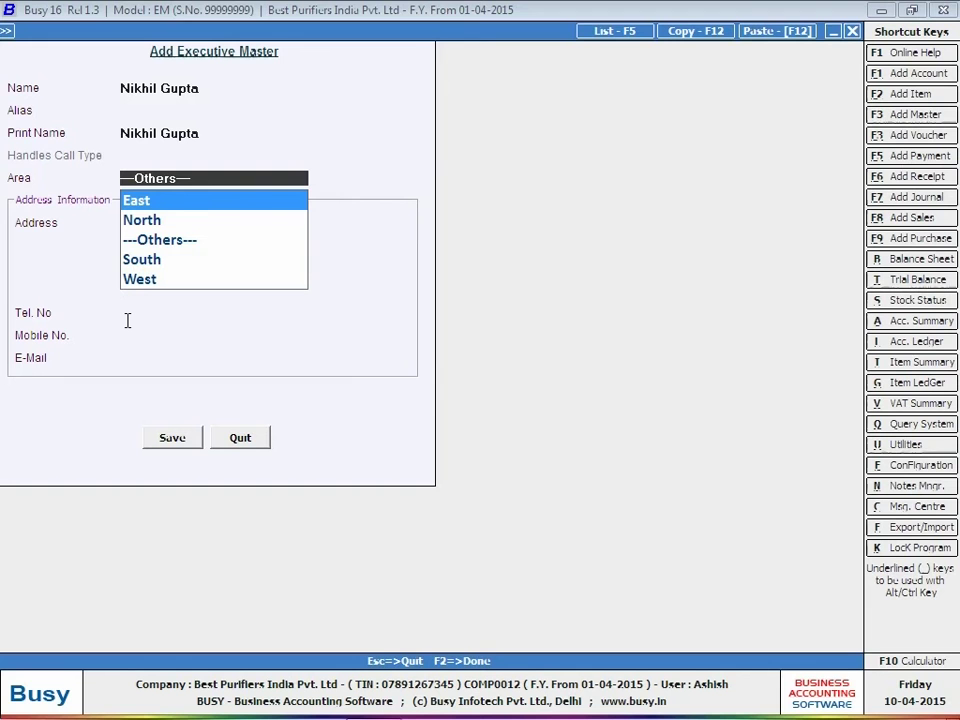
key(Down)
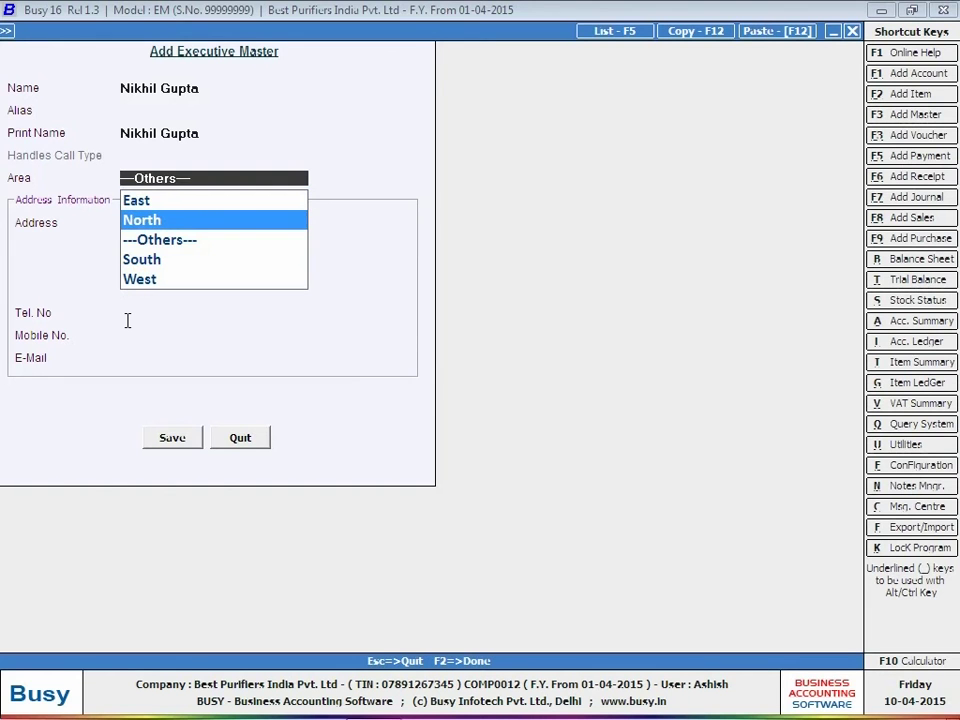
key(Return)
key(Return)
key(Return)
key(Return)
key(Return)
key(Return)
key(F2)
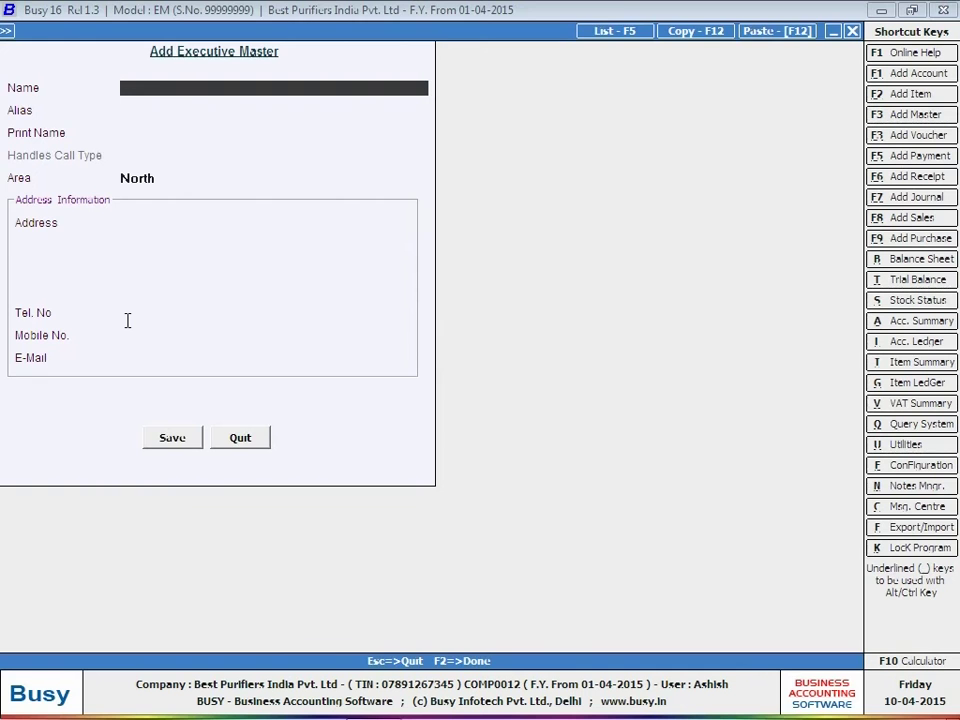
Step: Quit the executive entry form and return to the masters list
key(Escape)
key(Return)
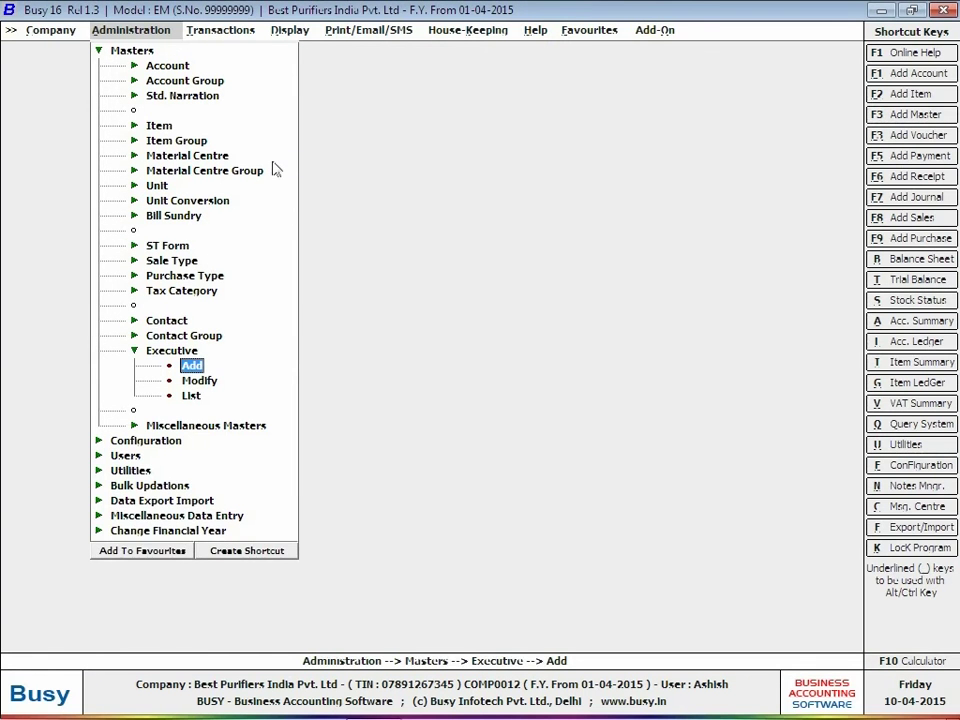
key(Escape)
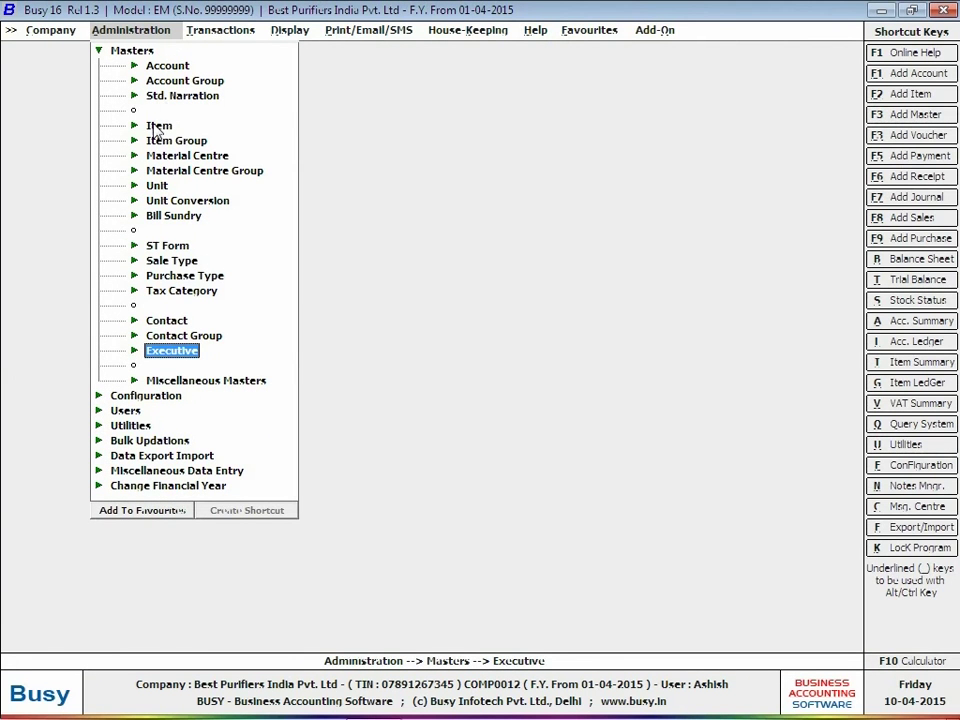
Step: Start item Best RO (Industrial) in group General with unit Pcs. and 1% tax category
click(155, 123)
click(185, 141)
text(Best RO (Indus)
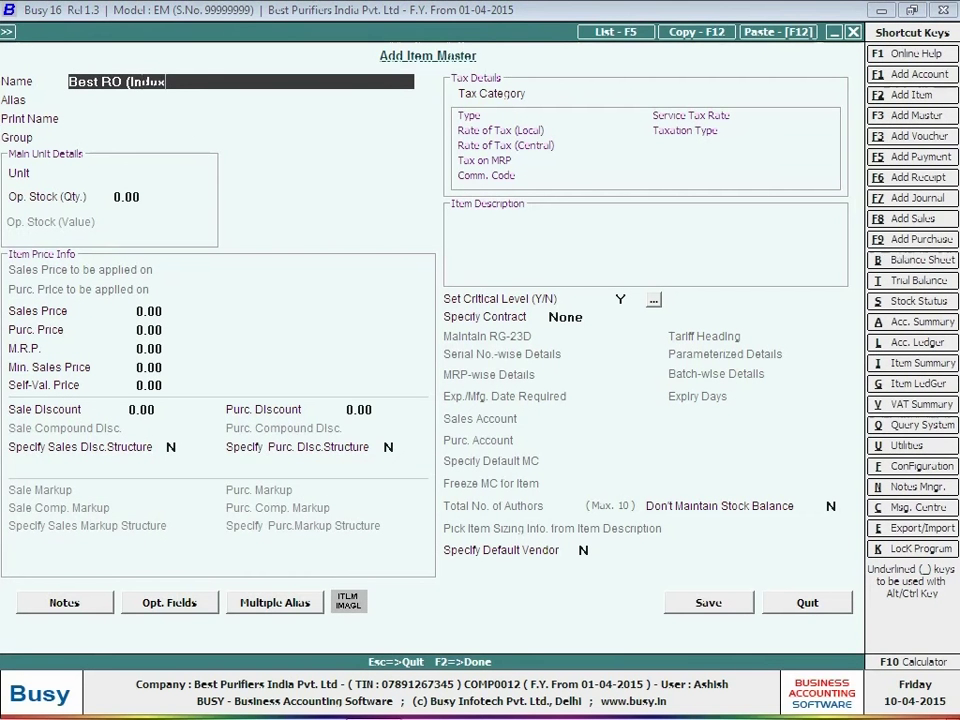
text(trial))
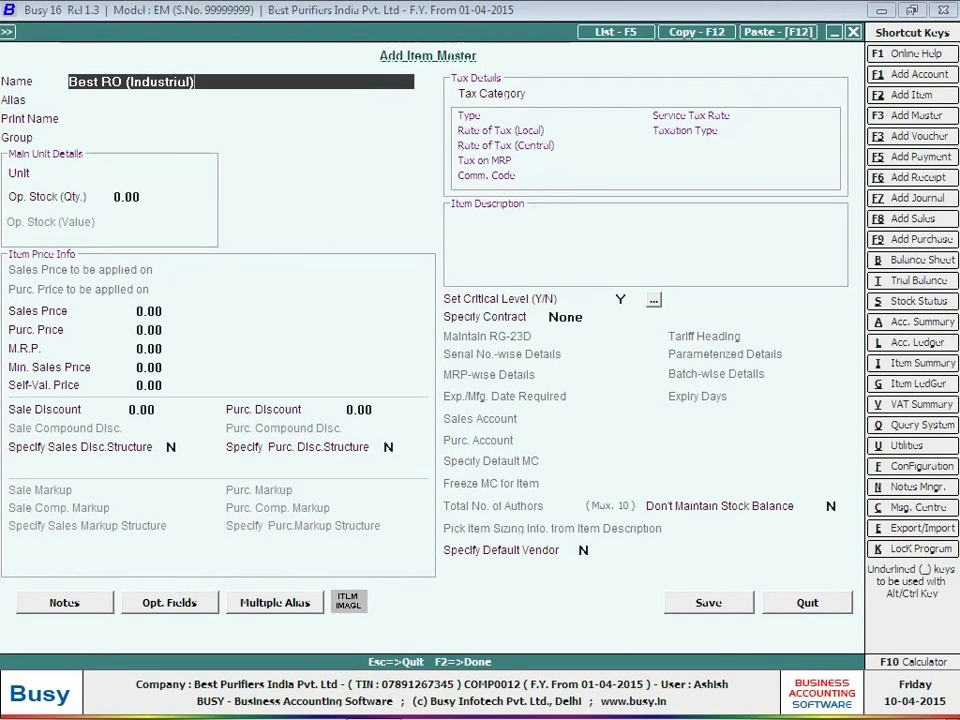
key(Return)
key(Return)
key(Return)
key(Return)
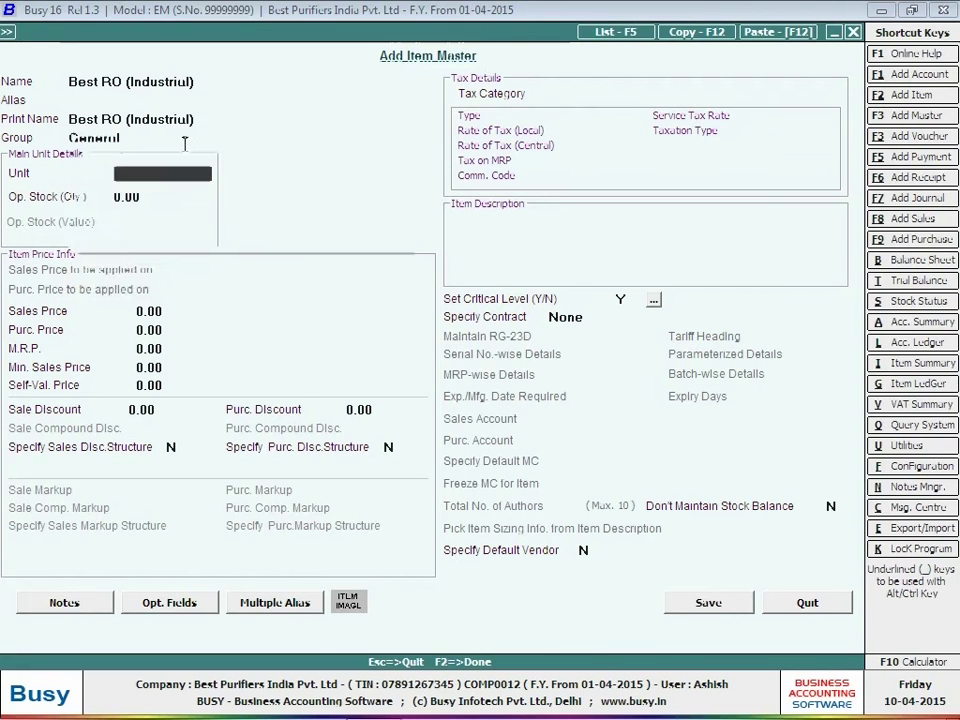
text(pcs)
key(Return)
click(507, 100)
key(Return)
Step: Specify a 6-month Warranty contract for the item, save it, and close the form
click(585, 333)
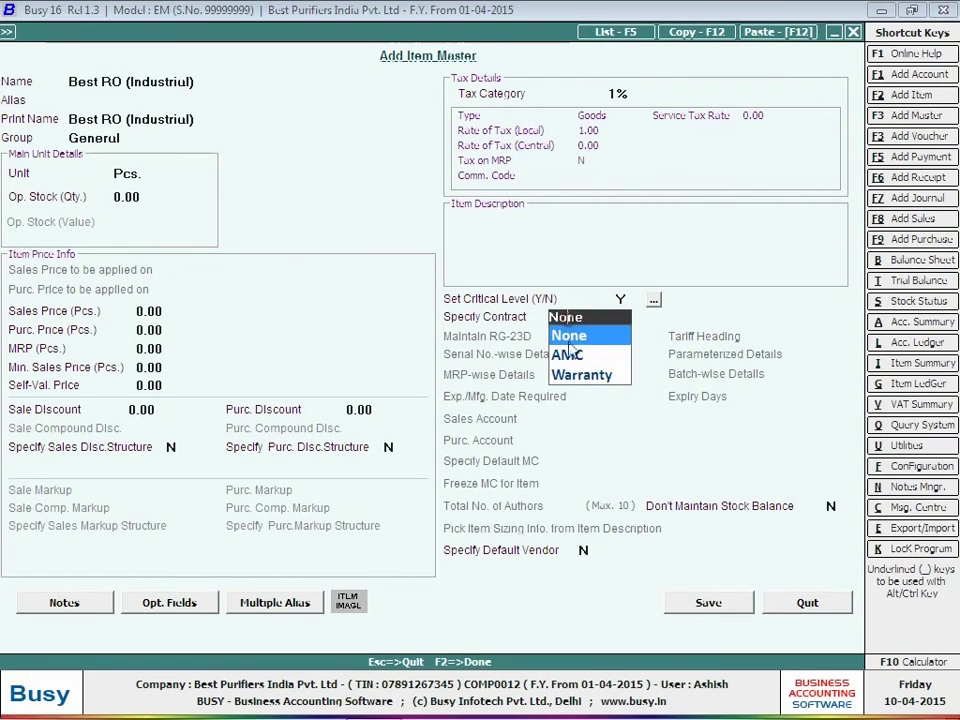
click(574, 375)
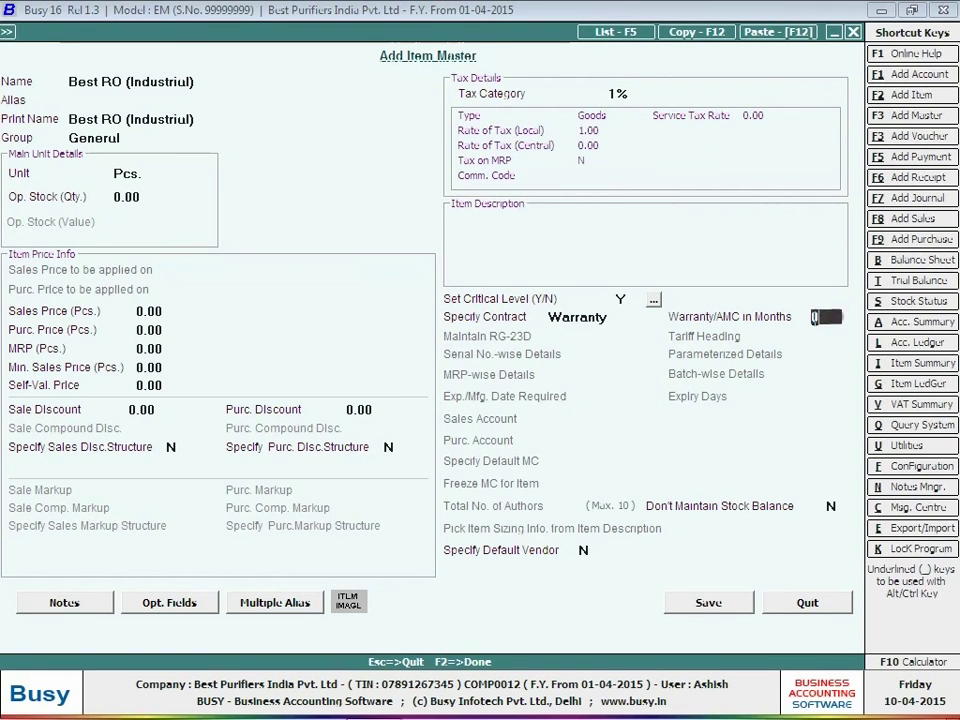
text(6)
click(720, 602)
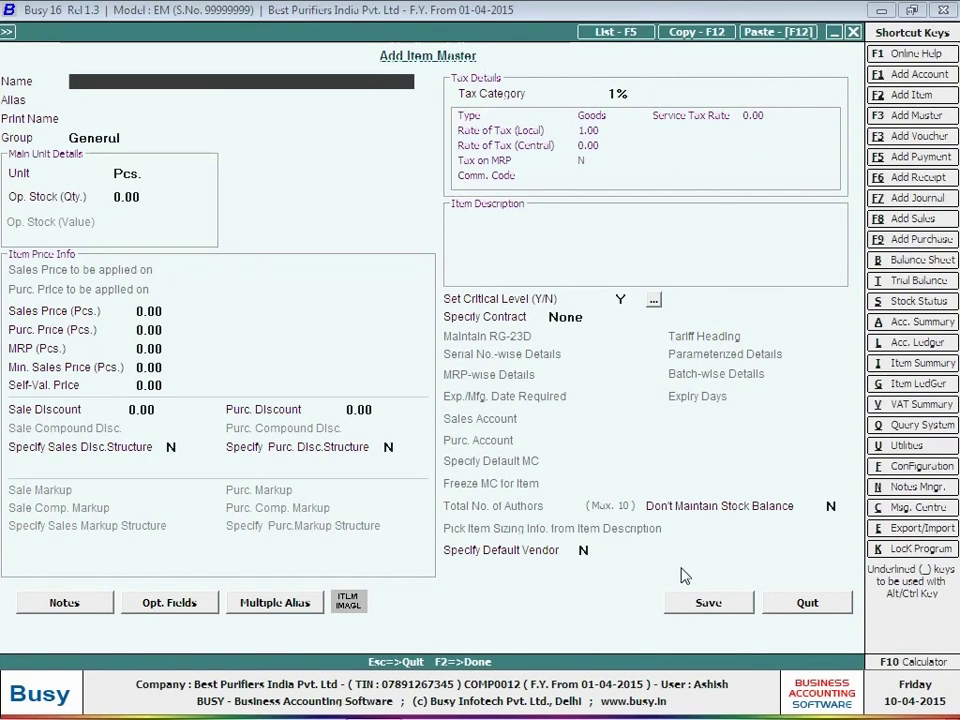
key(Escape)
key(Escape)
key(Escape)
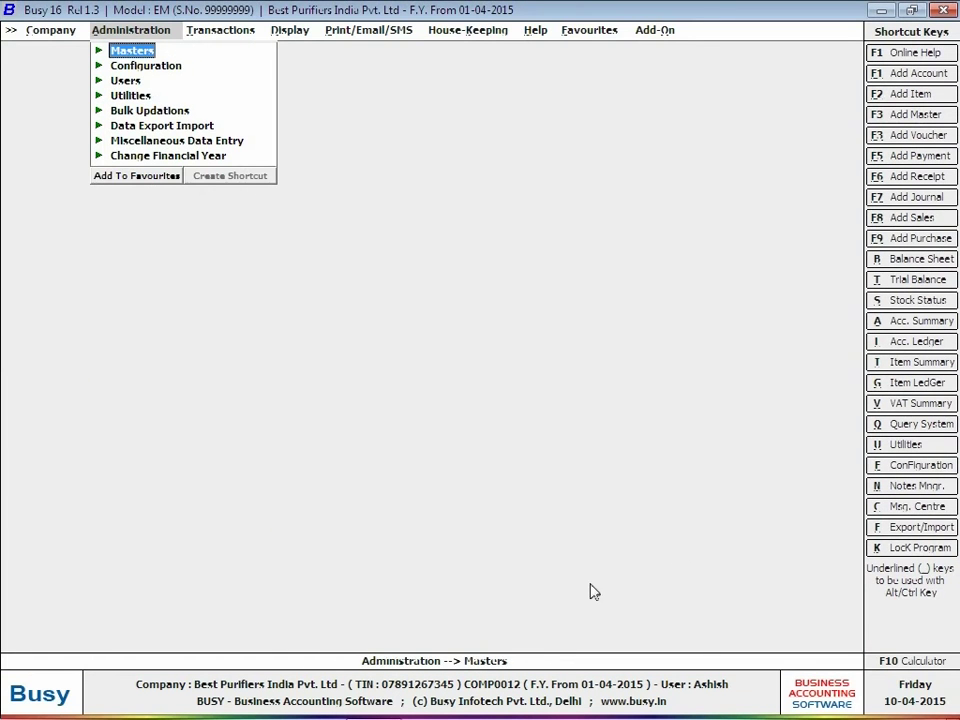
Step: Start a sales voucher dated 10-04-2015, sale type VAT/1% (T), party Juhi Enterprises
click(222, 31)
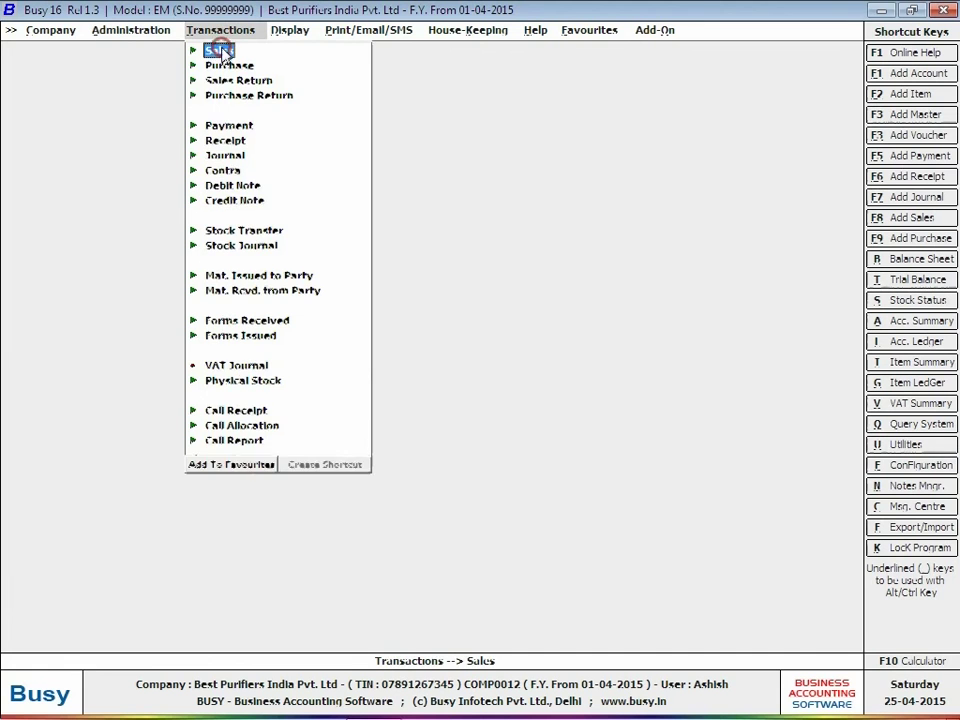
key(Return)
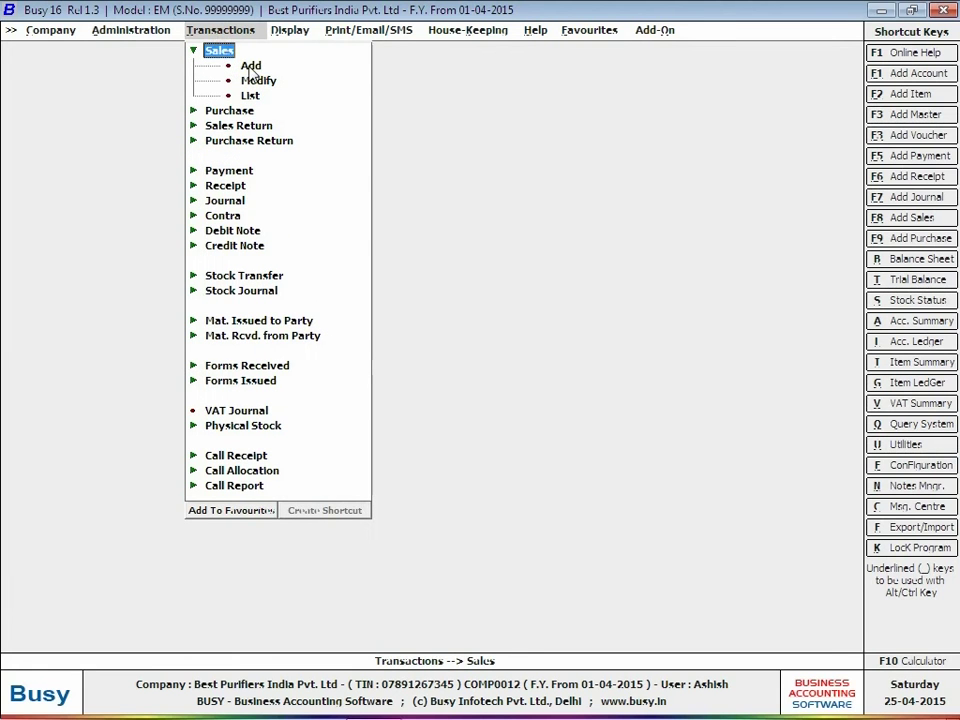
double_click(251, 66)
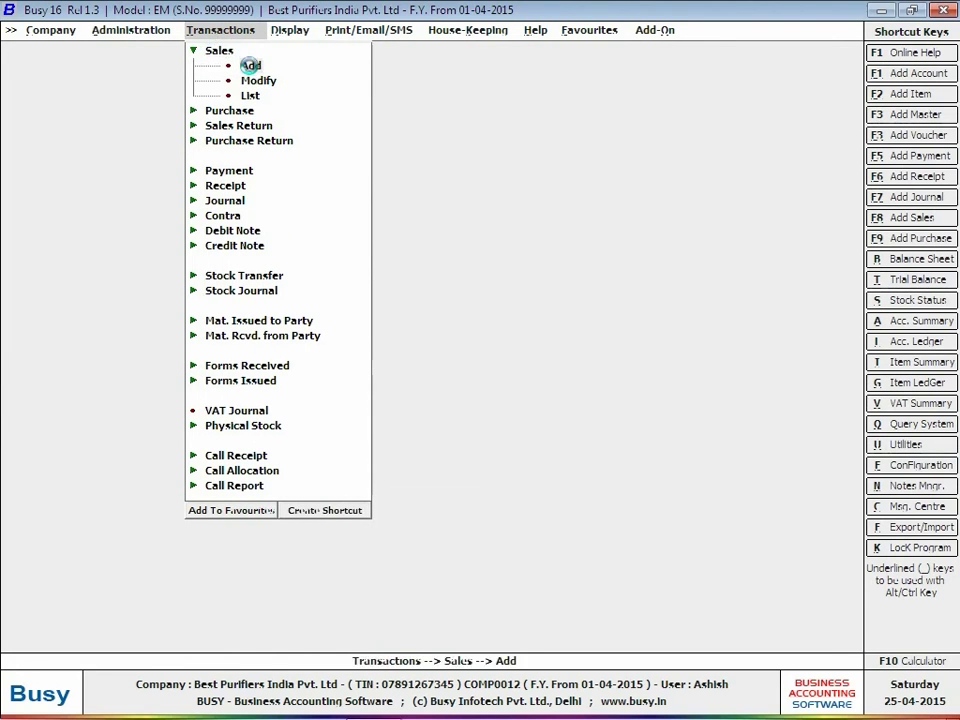
text(10-4)
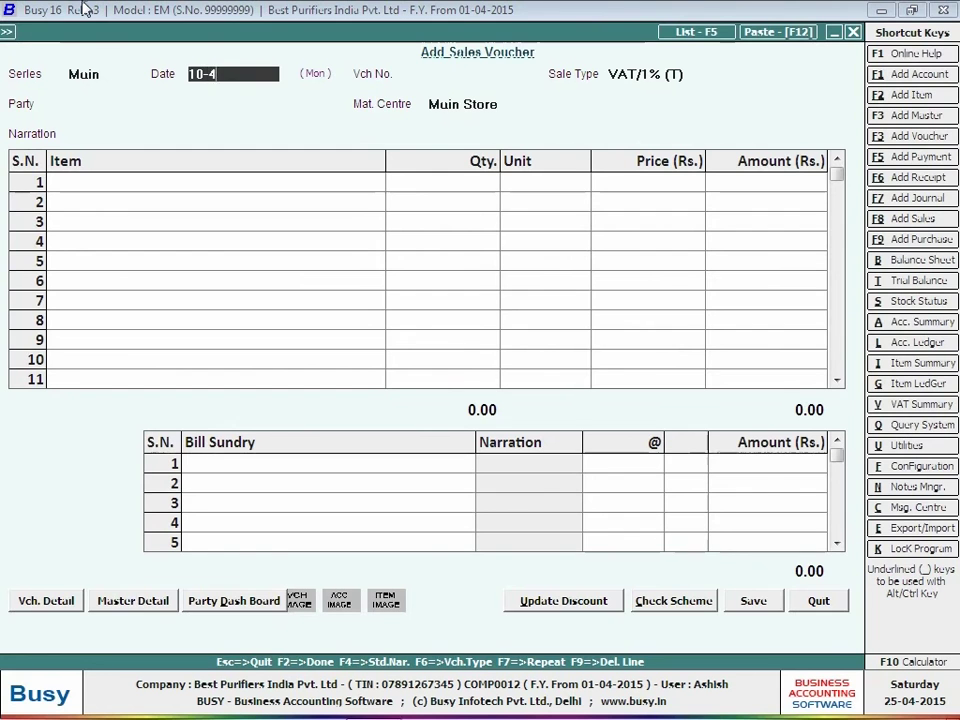
key(Return)
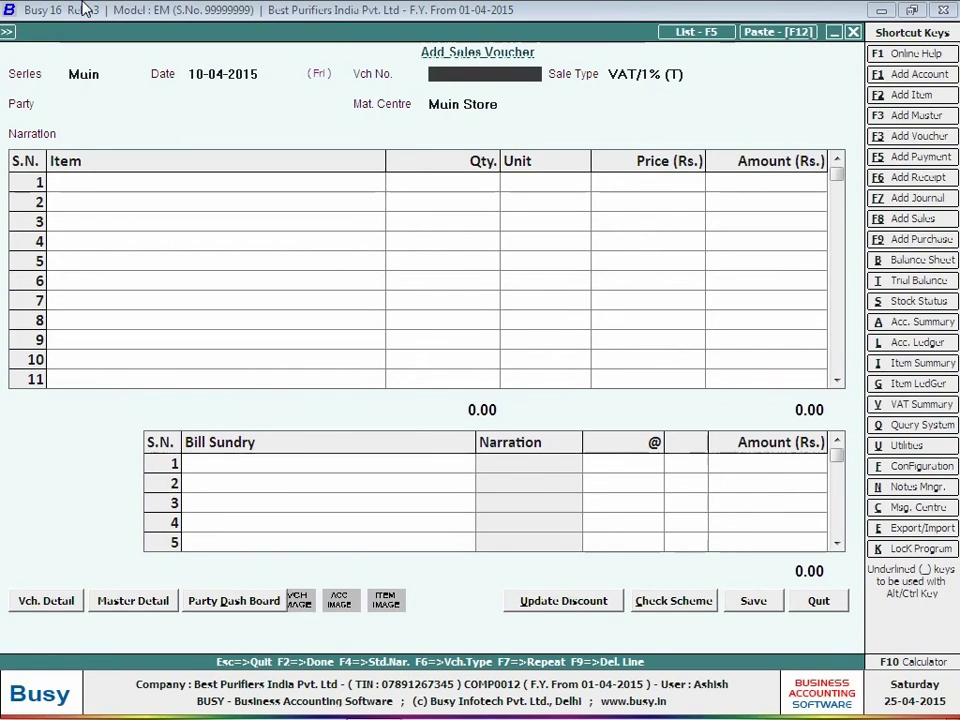
text(8)
key(Return)
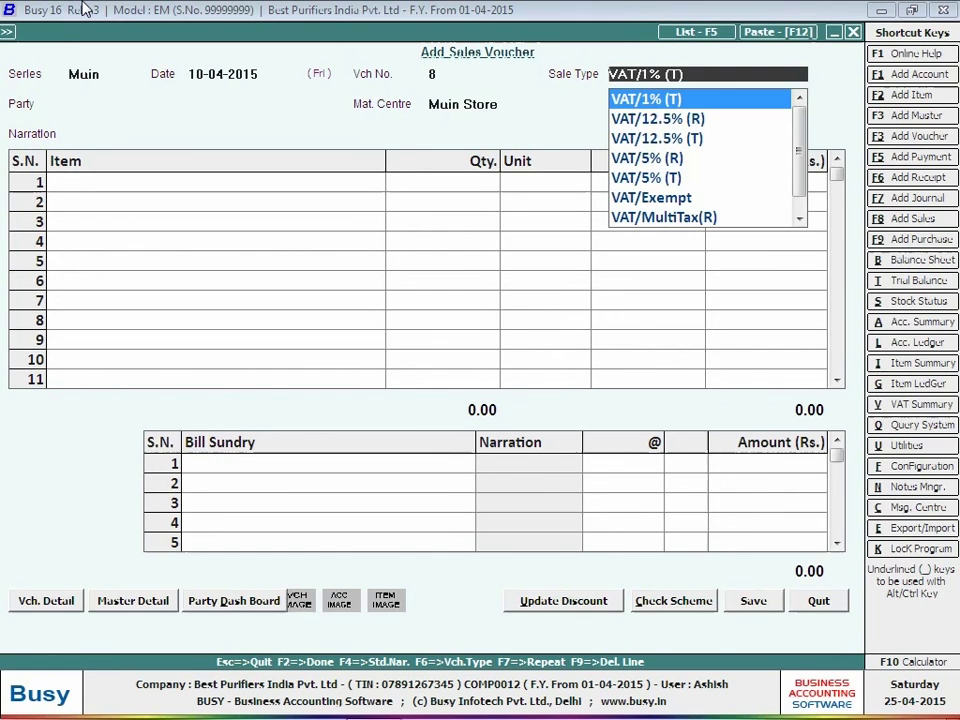
key(Return)
key(Down)
key(Down)
key(Down)
key(Down)
key(Down)
key(Return)
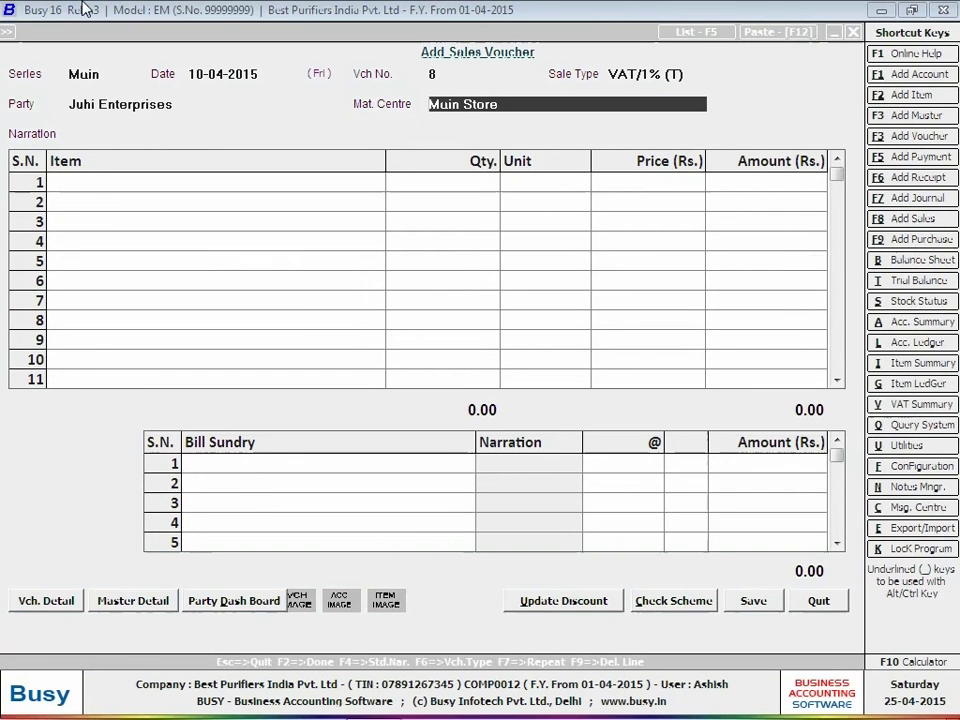
key(Return)
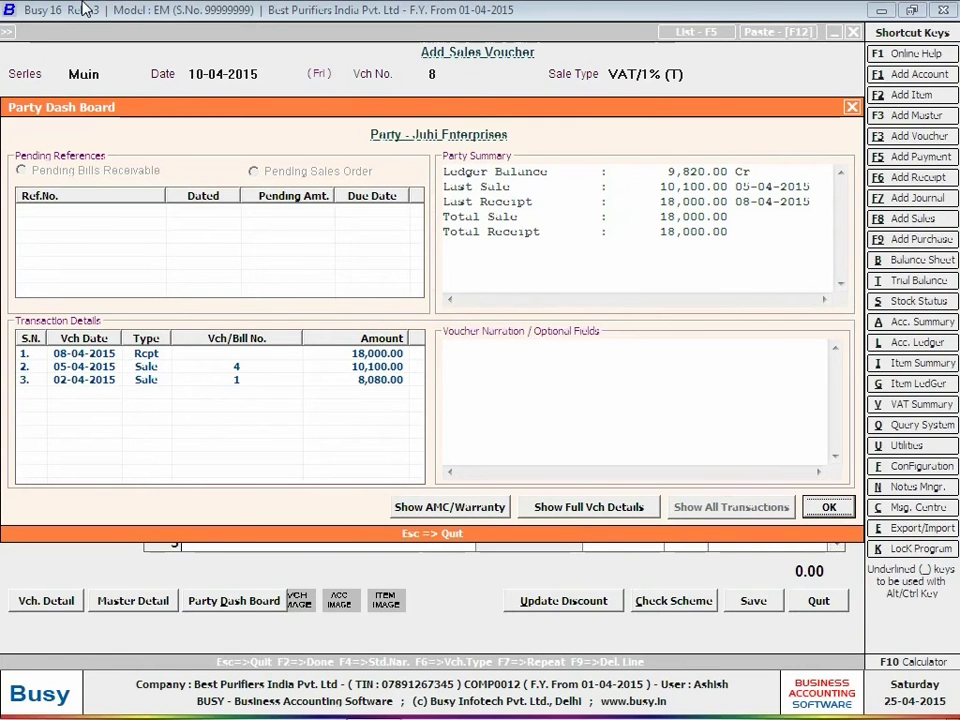
key(Return)
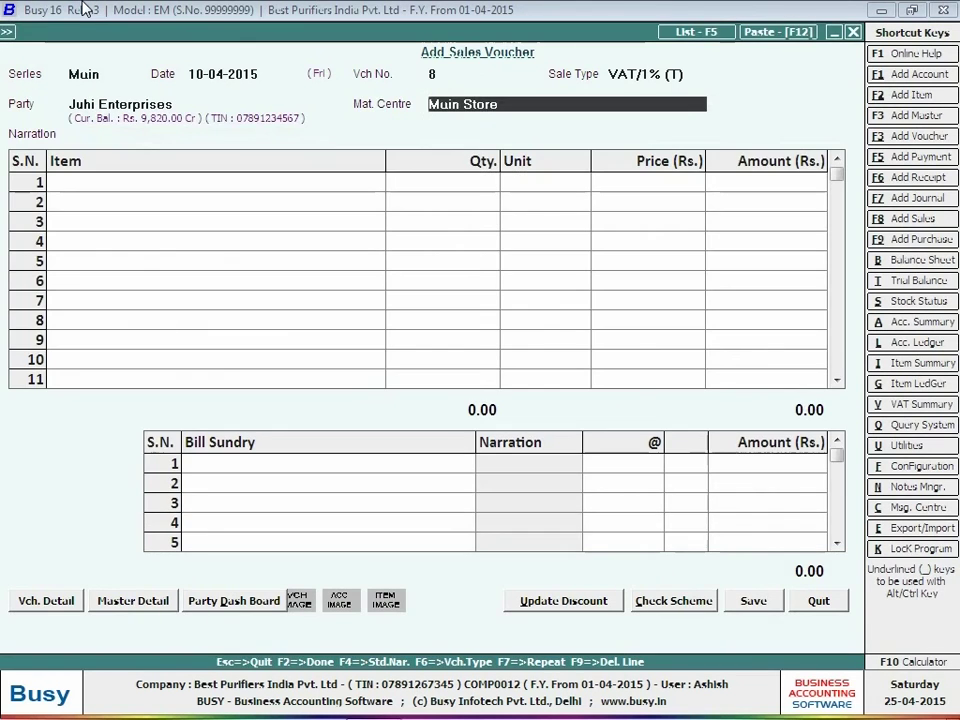
Step: Bill 3 Best RO (Industrial) at 18,000 each, add VAT sundry, and finish the bill
key(Return)
key(Return)
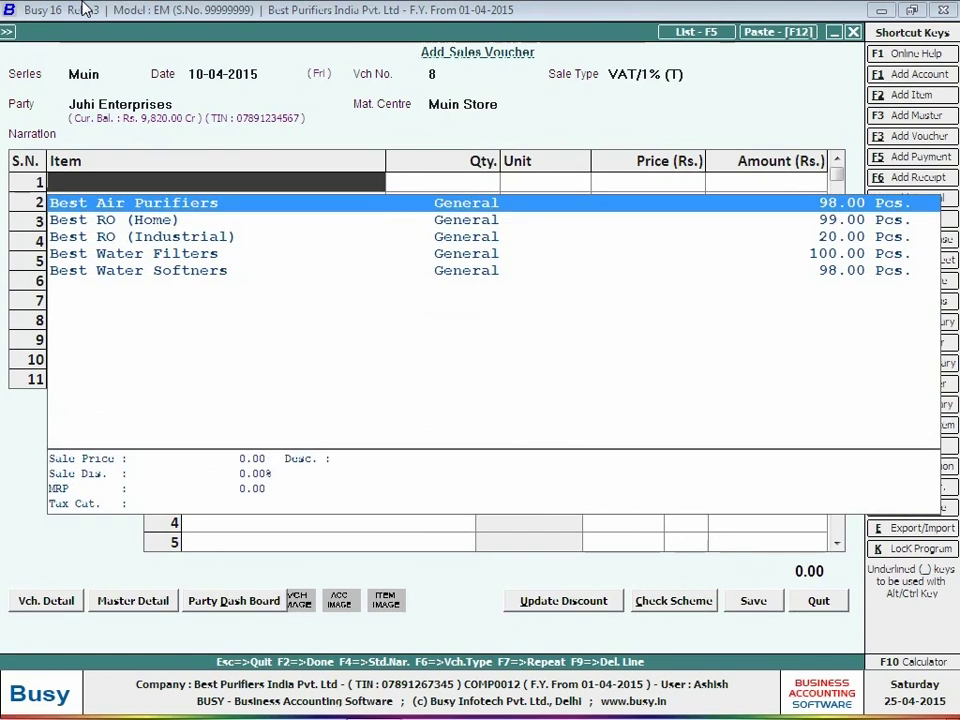
key(Down)
key(Down)
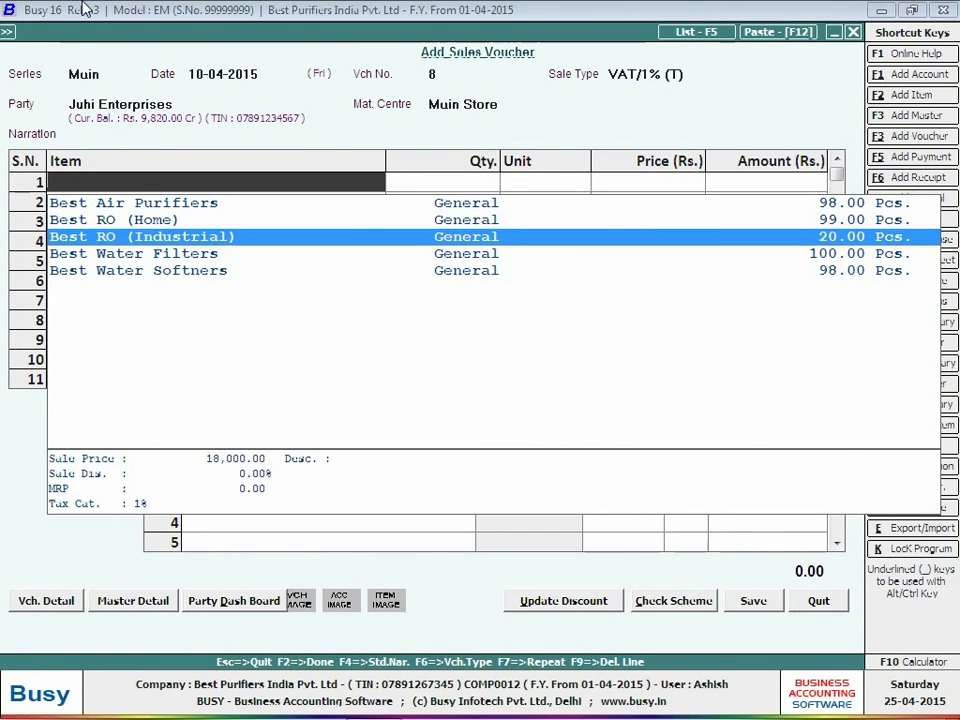
key(Return)
text(3)
key(Return)
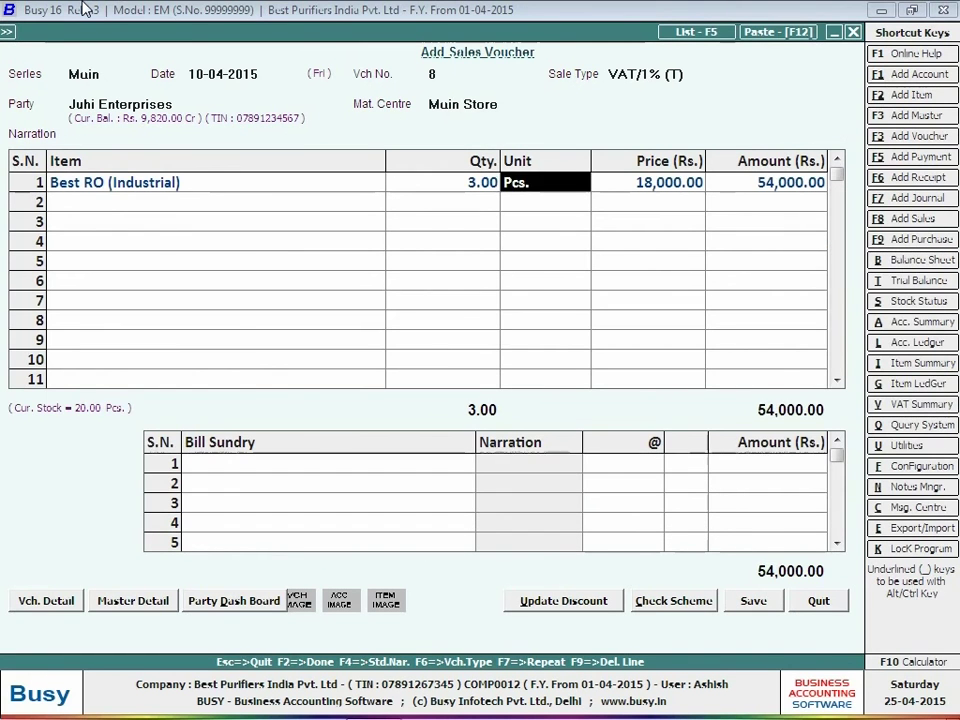
key(Return)
key(Return)
key(Return)
key(Return)
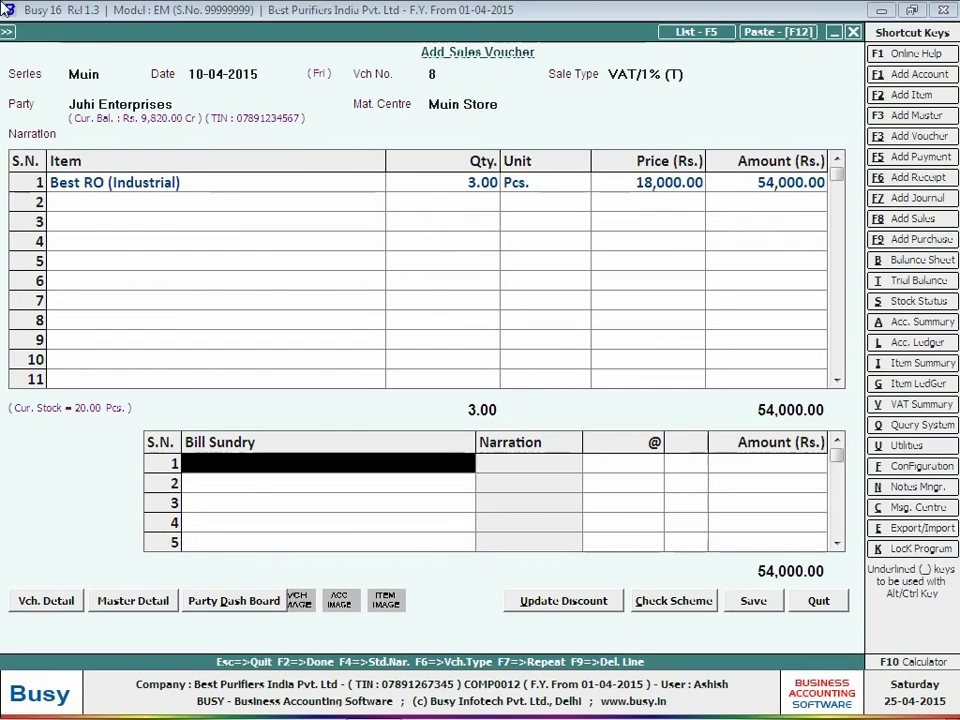
text(vnt)
key(Return)
key(Return)
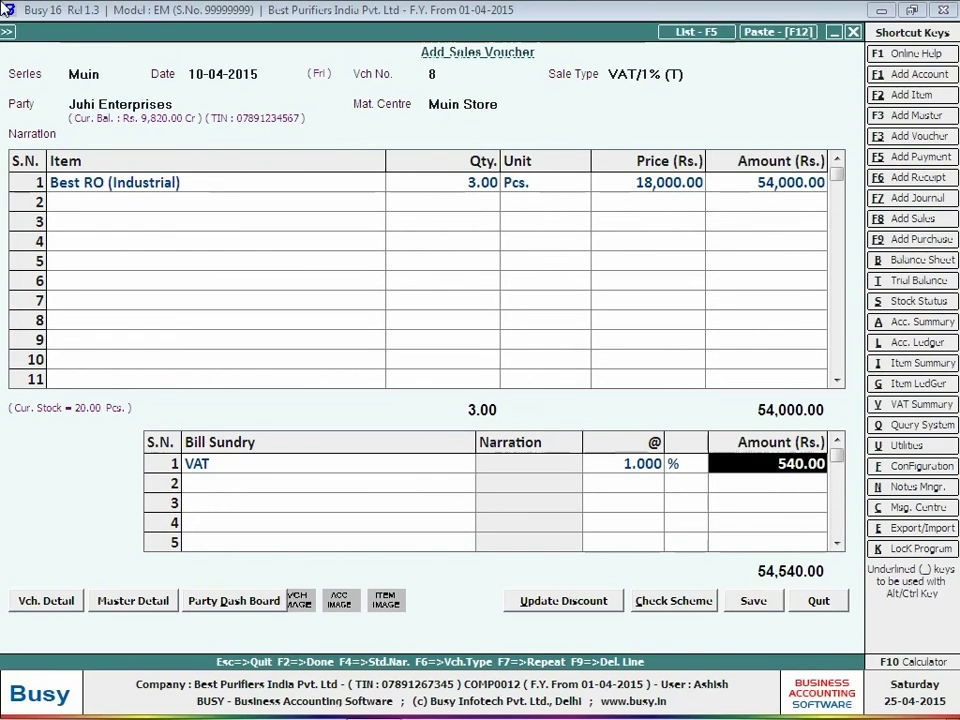
key(F2)
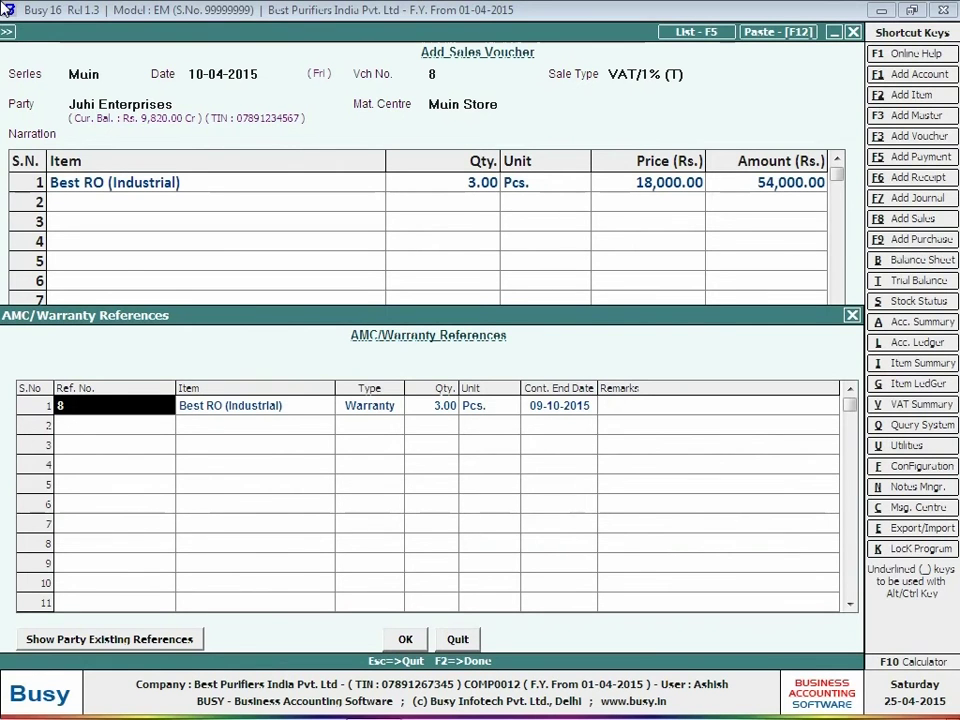
Step: Accept the Best RO (Industrial) warranty reference, save the voucher without printing, and exit
key(Return)
key(Return)
key(Return)
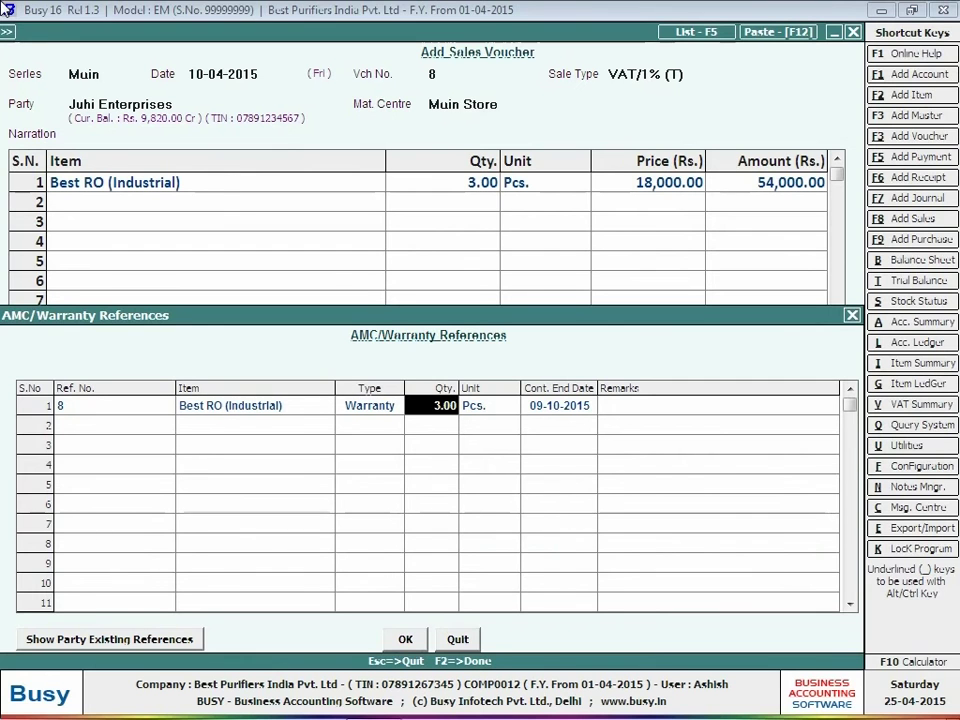
key(Return)
key(Return)
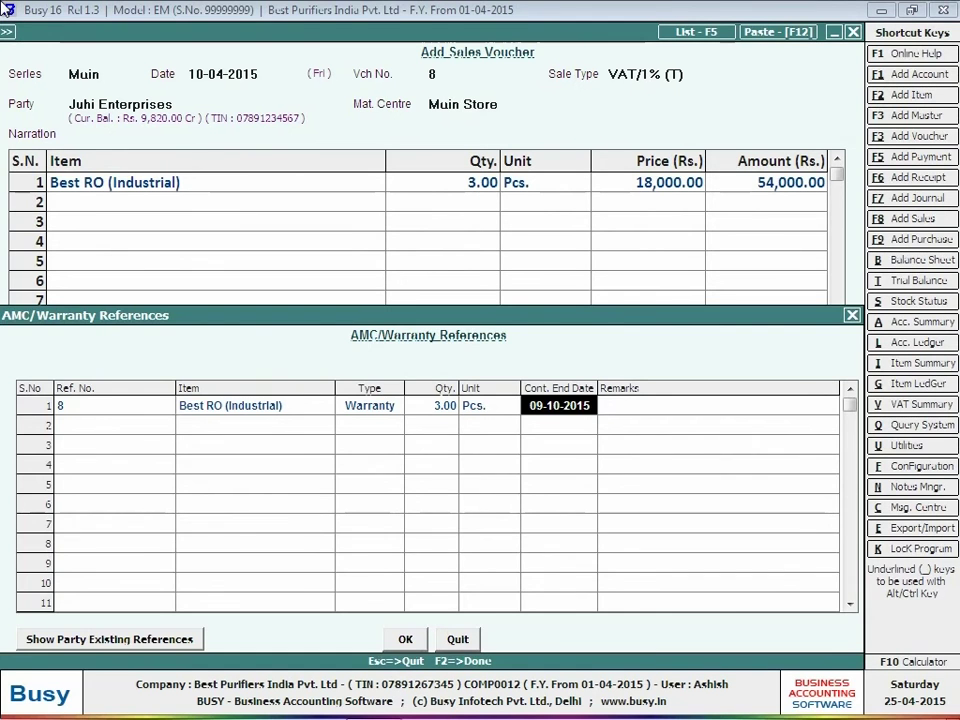
key(F2)
key(Return)
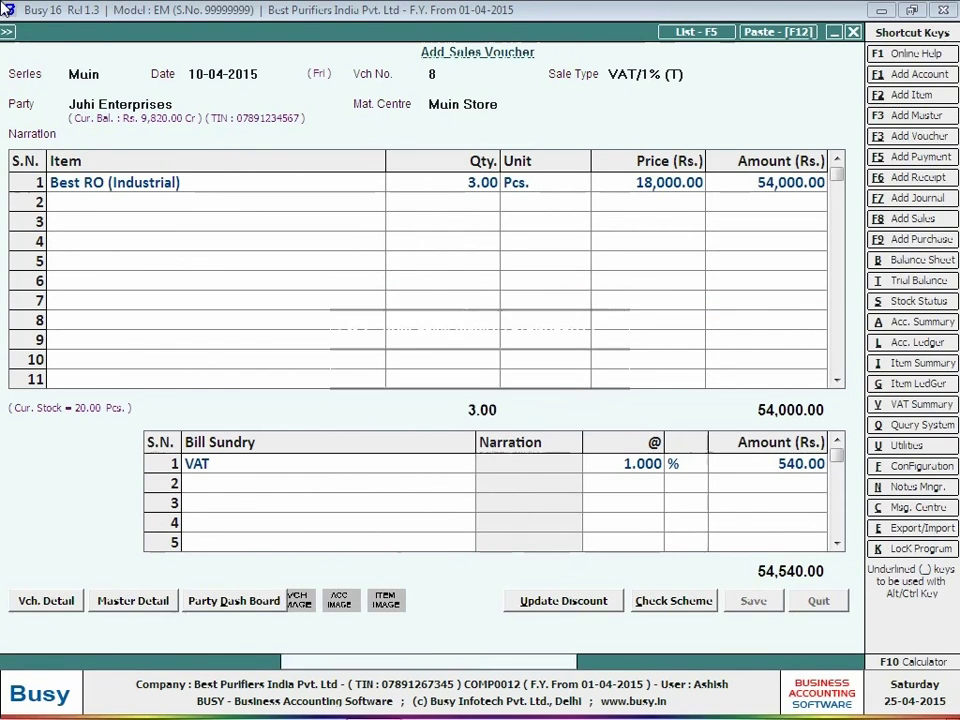
key(Escape)
key(Escape)
key(Escape)
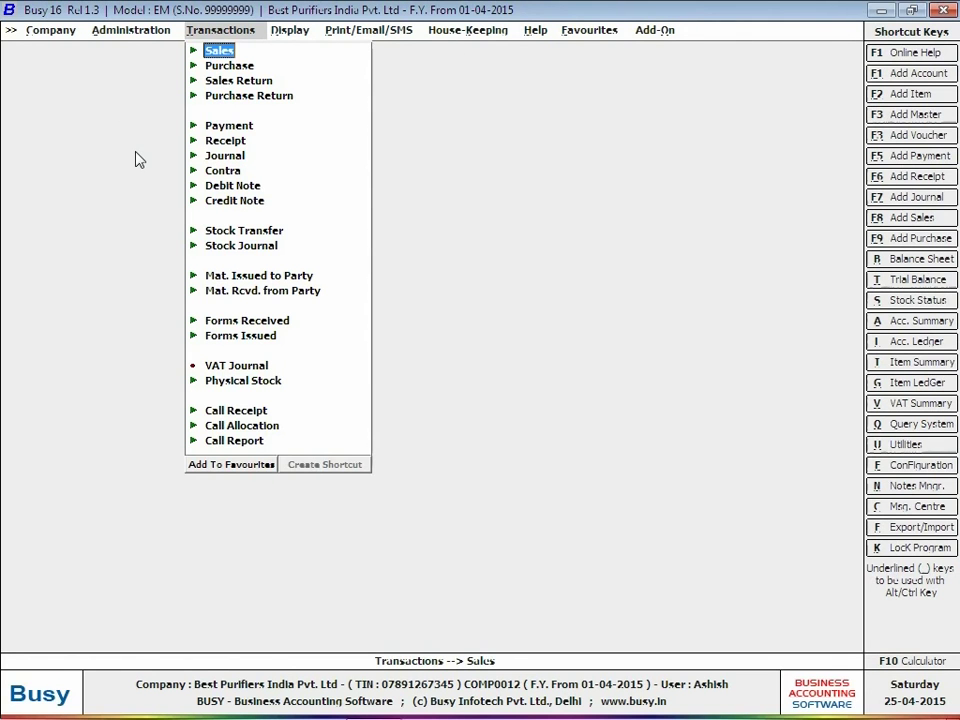
Step: Start a Main-series call receipt from Juhi Enterprises with category Water Filters
click(210, 410)
click(250, 428)
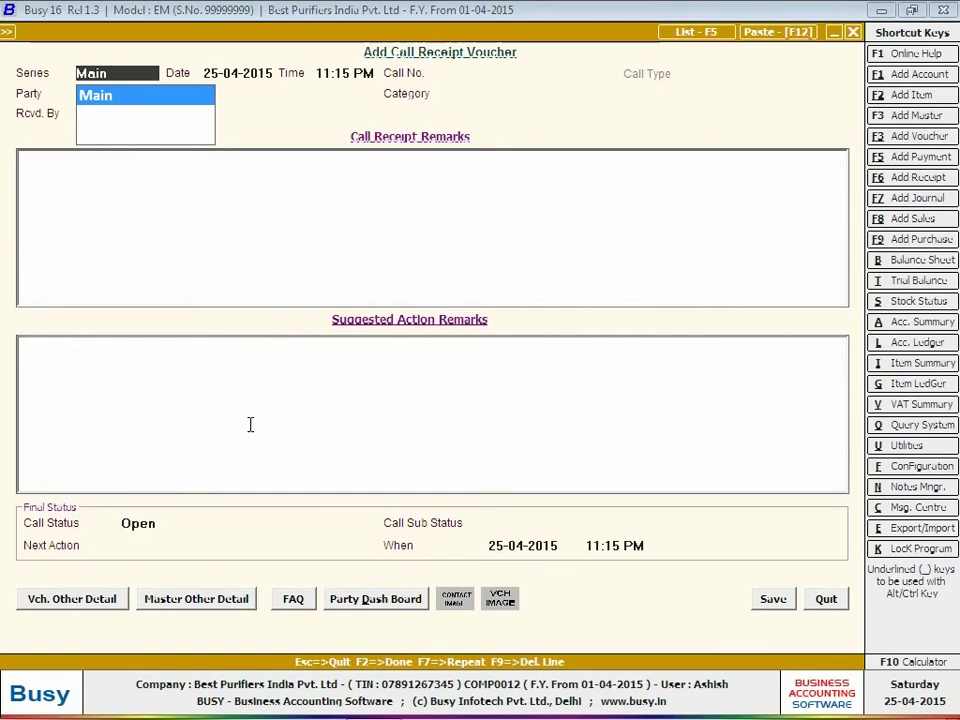
key(Return)
key(Return)
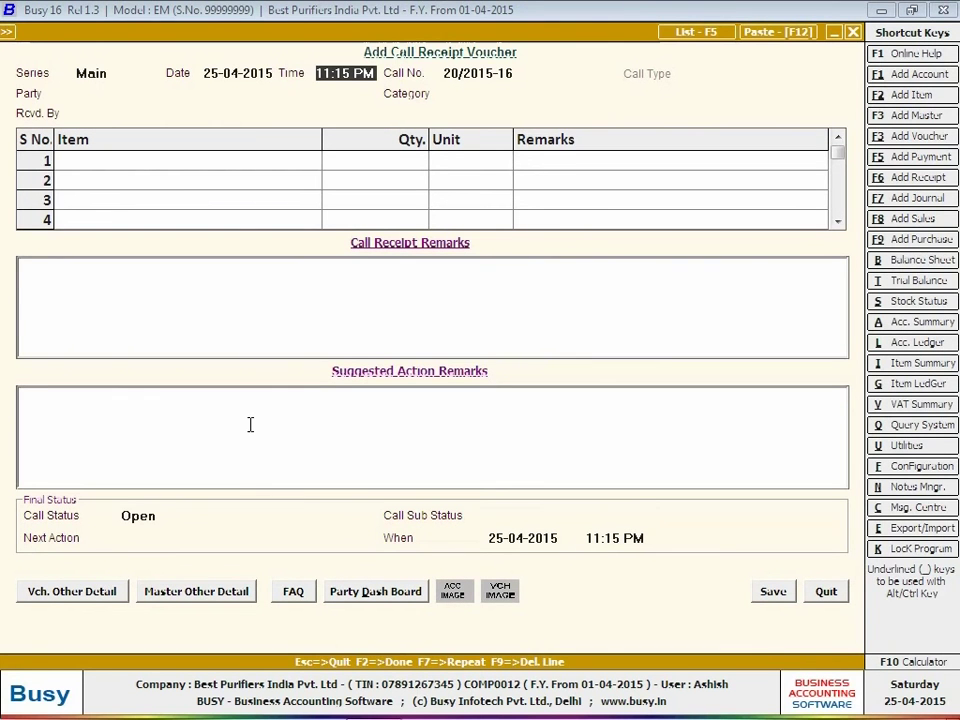
key(Return)
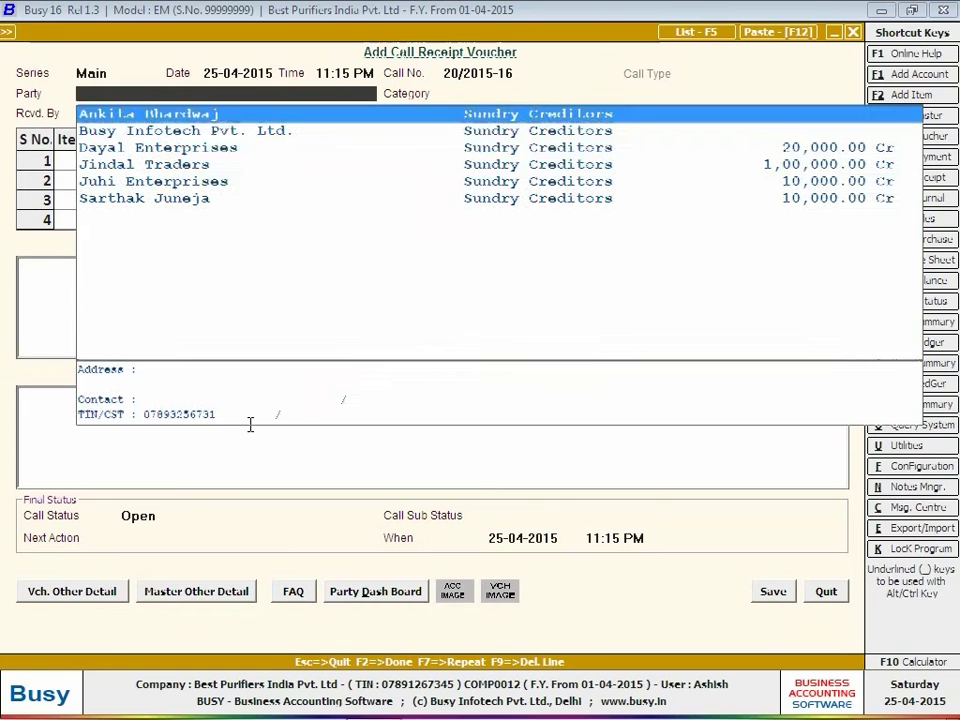
text(ju)
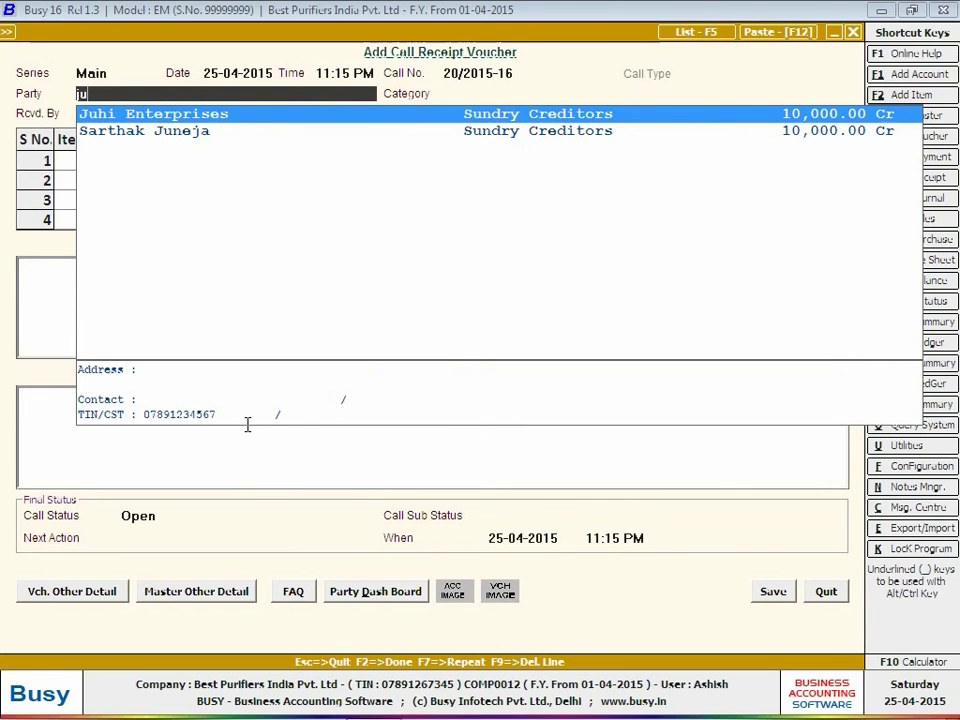
key(Return)
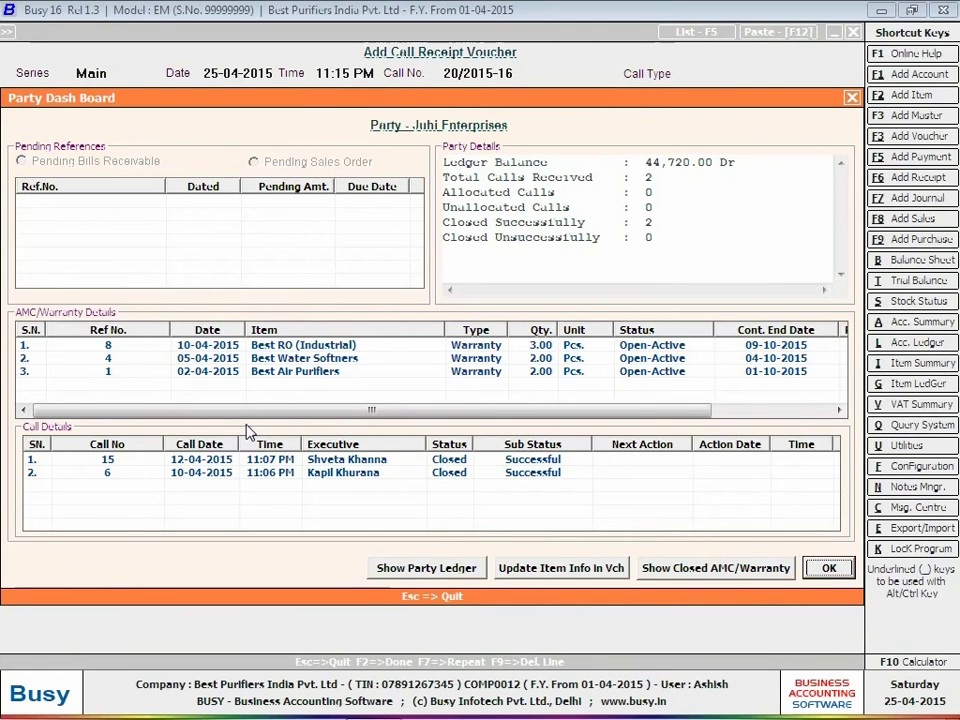
key(Escape)
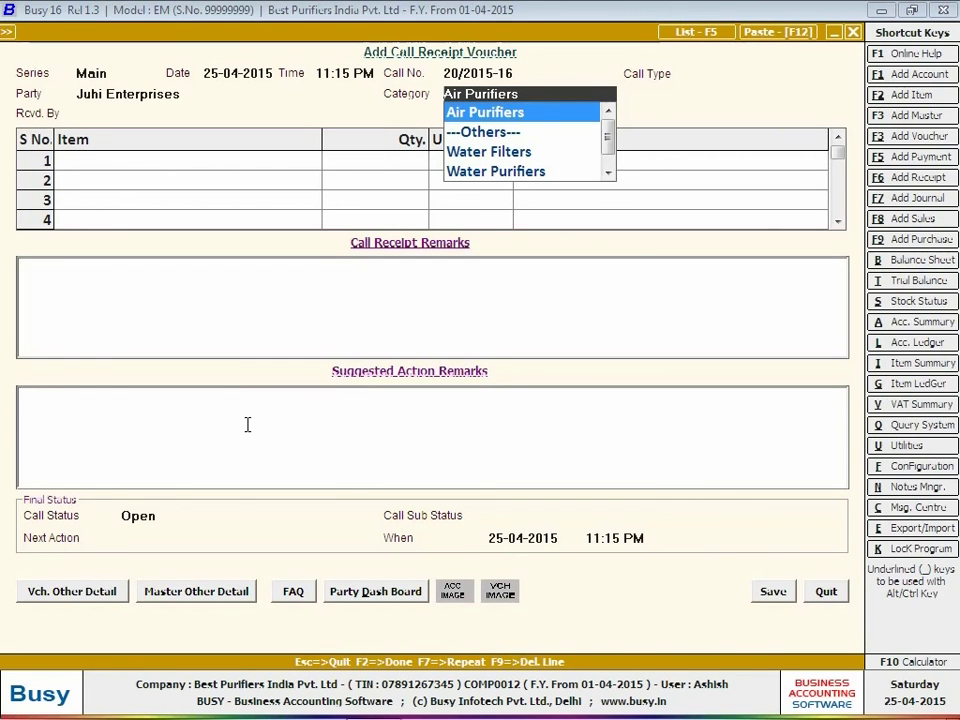
key(Down)
key(Down)
key(Return)
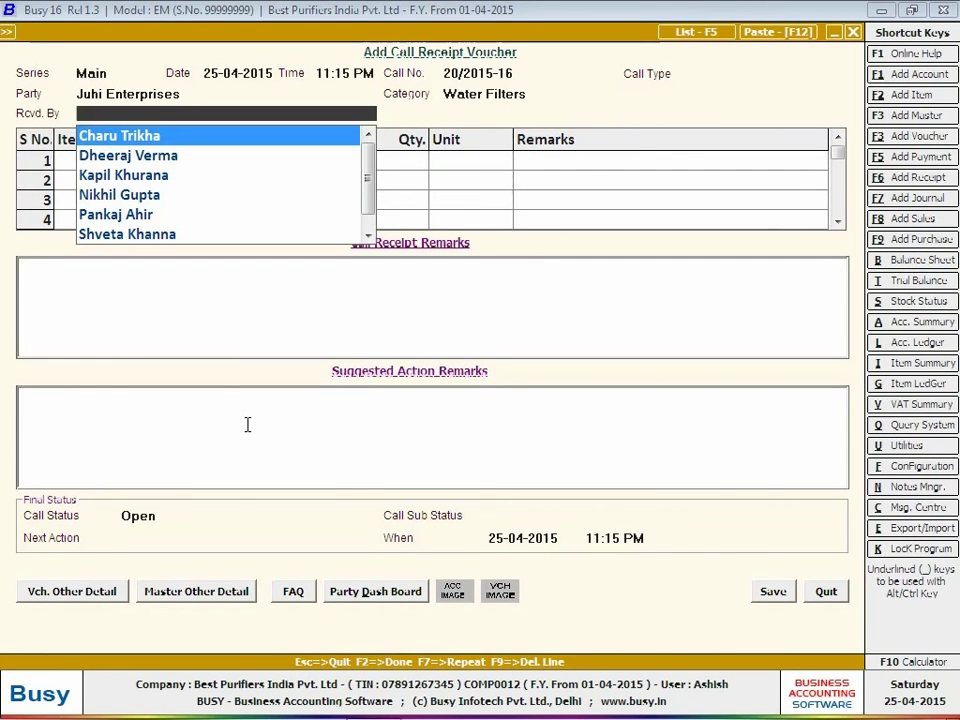
Step: Set receiver, item Best RO (Industrial) qty 3, remarks 'Problem in 1 unit' and 'Send Executive for replacement'
key(Down)
key(Down)
key(Down)
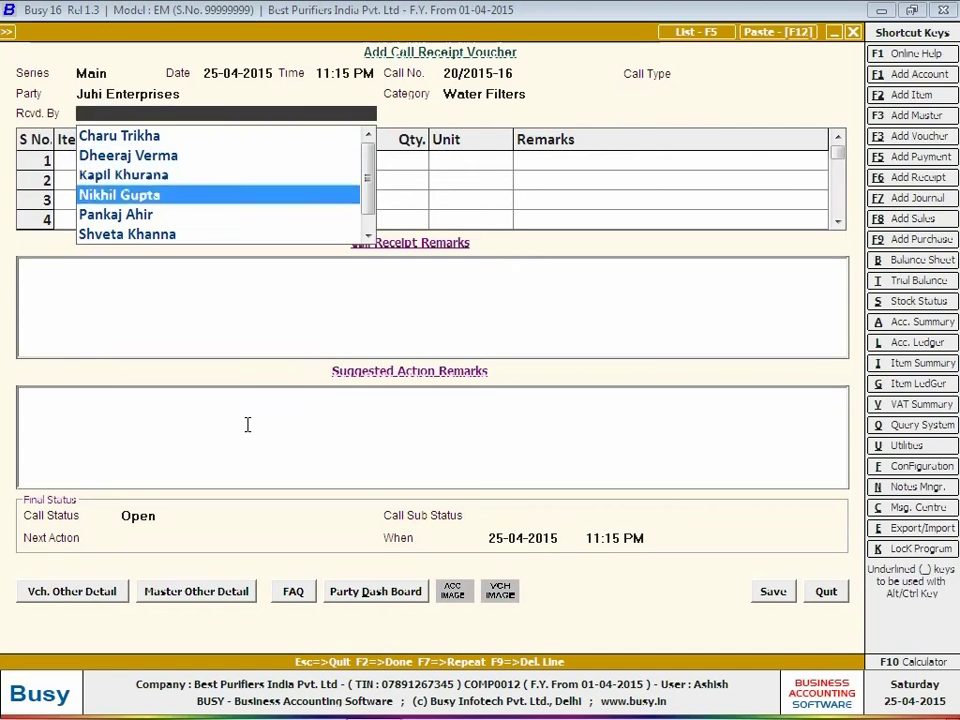
key(Return)
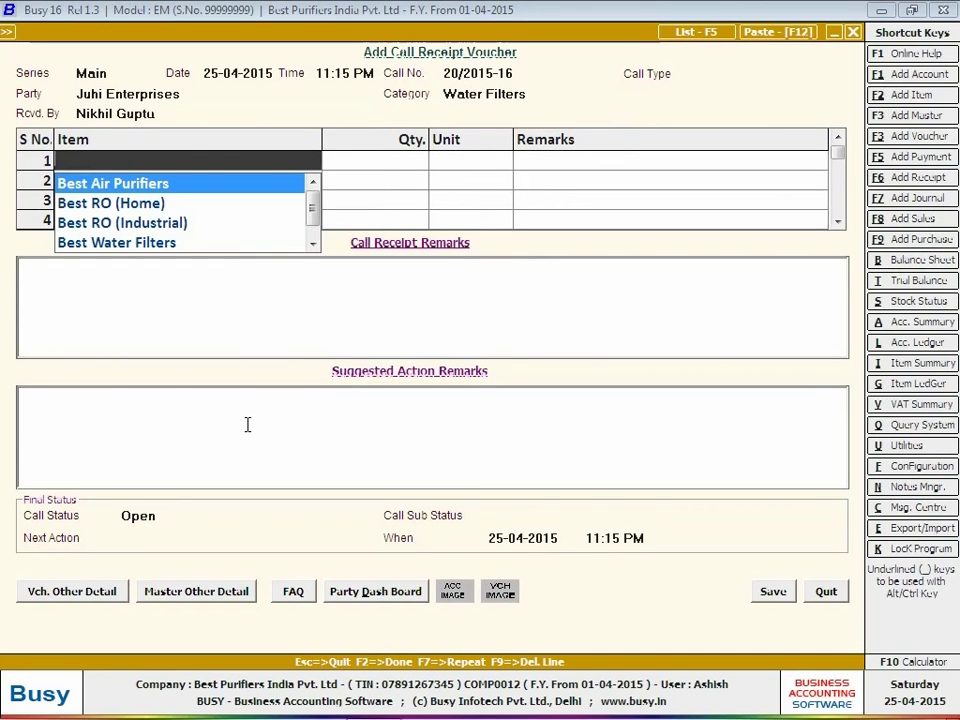
key(Down)
key(Down)
key(Return)
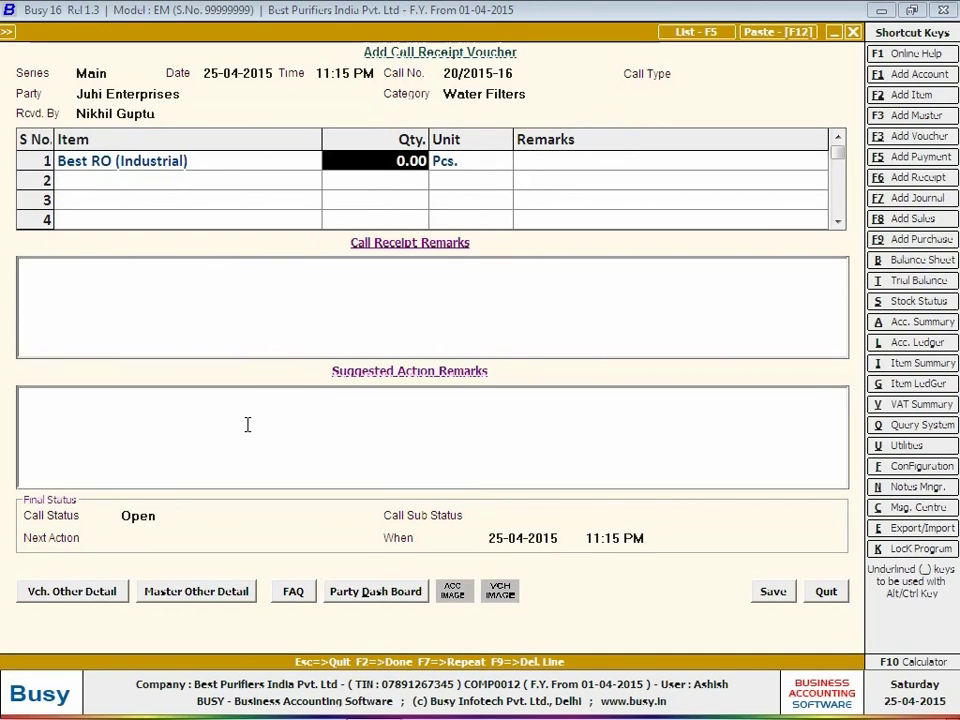
text(3)
key(Return)
key(Return)
key(Return)
key(Return)
text(Problem in 1 unit)
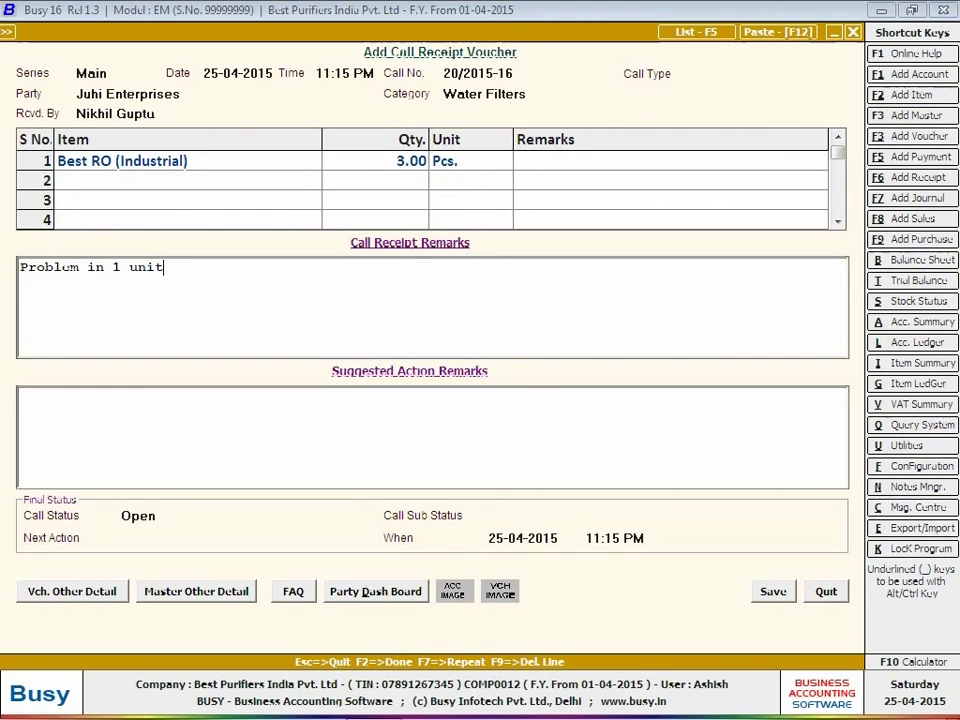
click(96, 403)
text(Sc)
text(nd Executive for replacement)
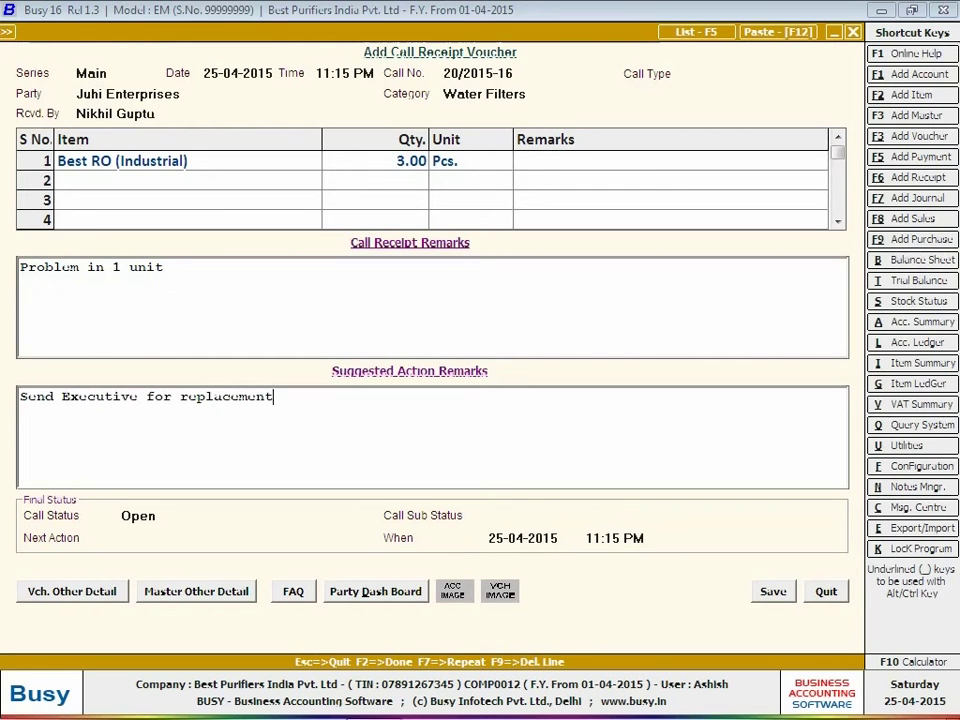
key(Return)
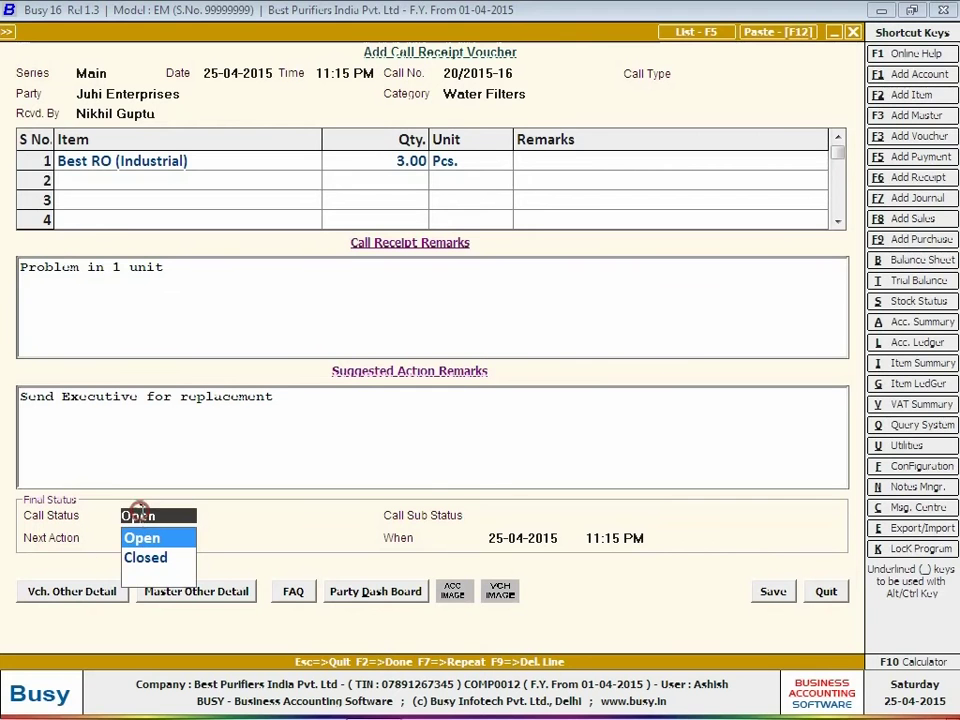
Step: Mark the call Open, Under Process, next action Visit at 01:00 PM, and save
click(145, 538)
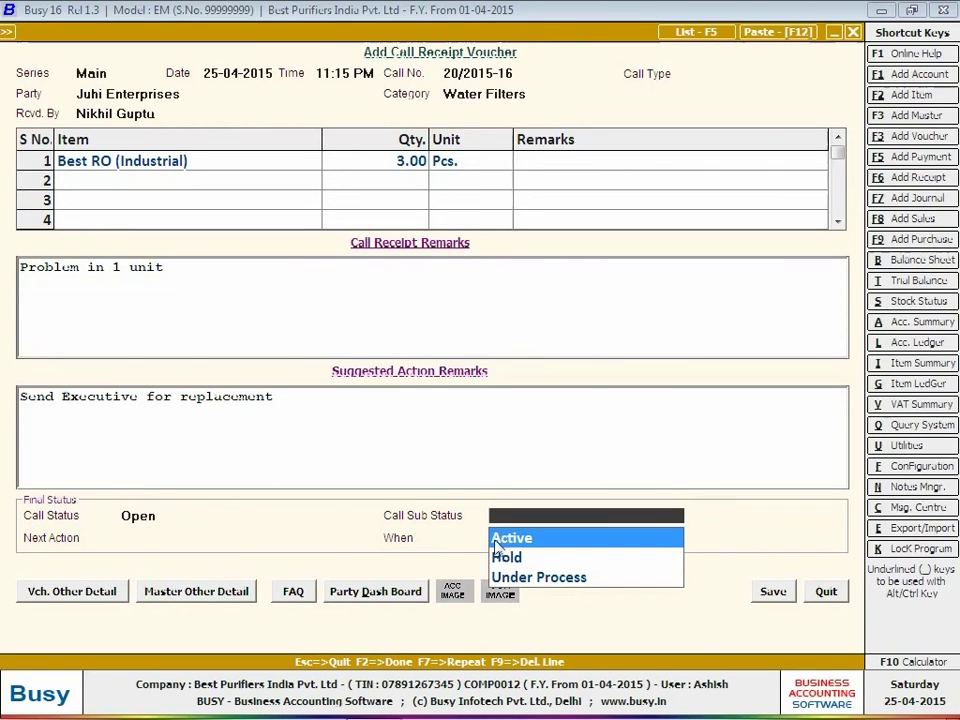
click(500, 578)
click(165, 538)
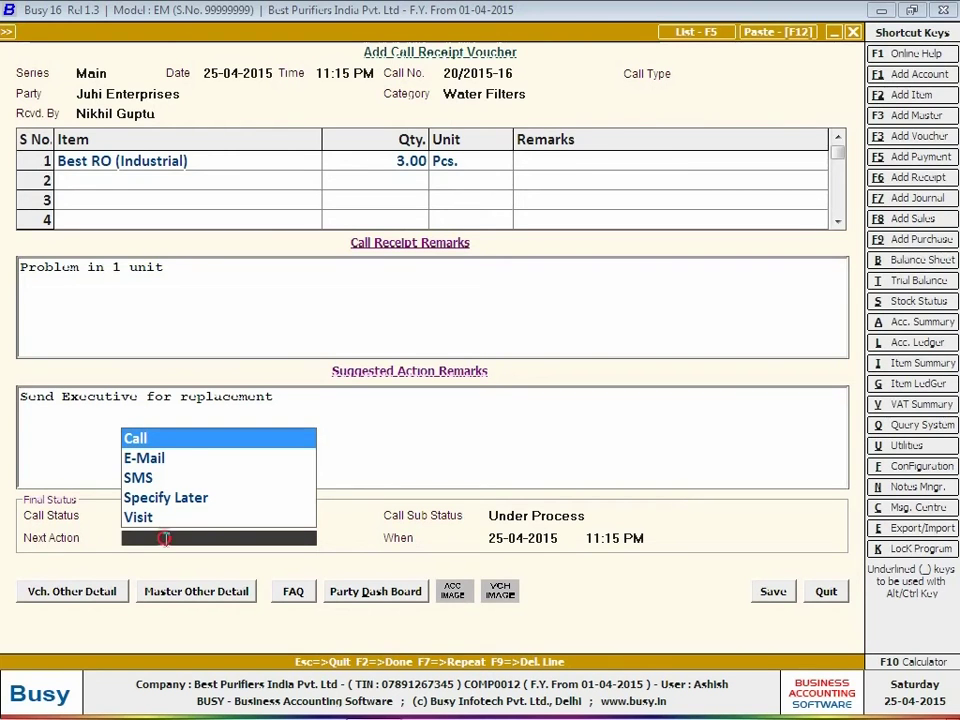
click(152, 519)
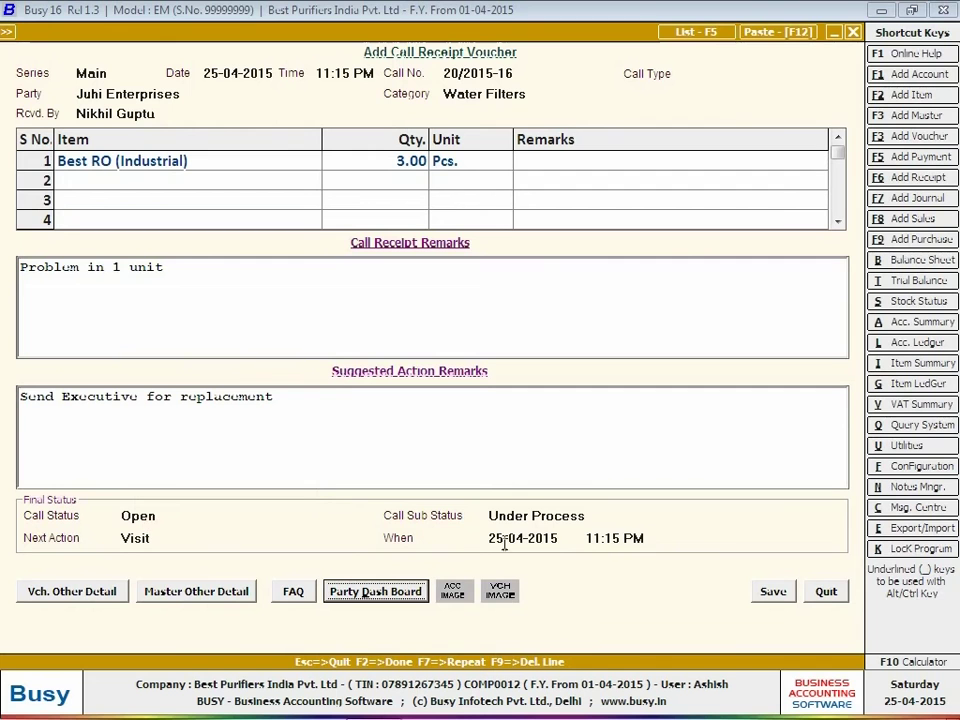
click(668, 538)
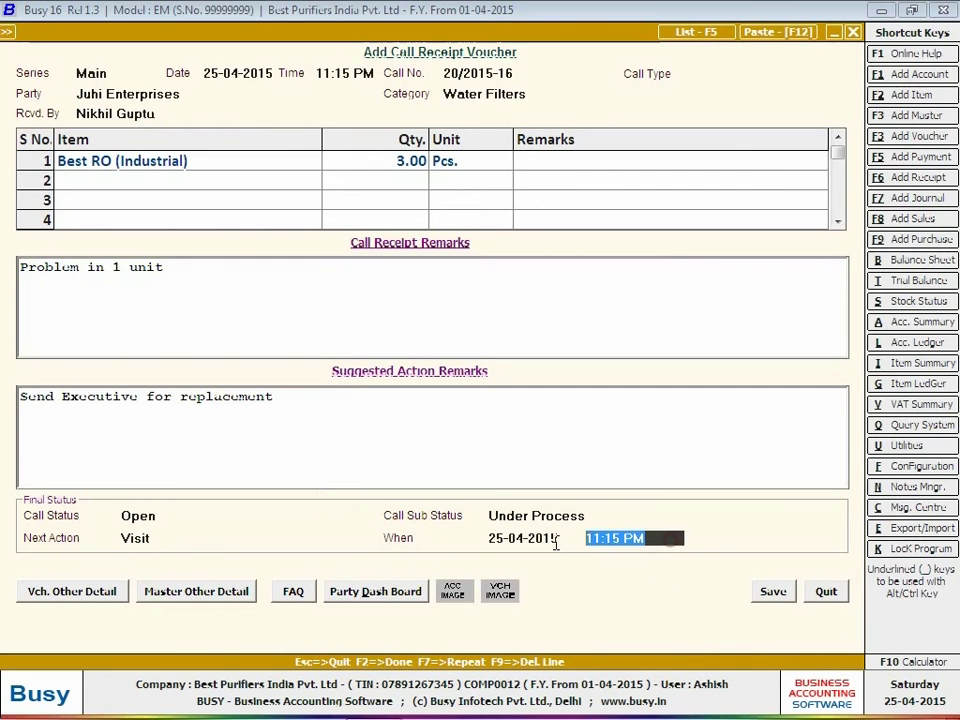
text(1)
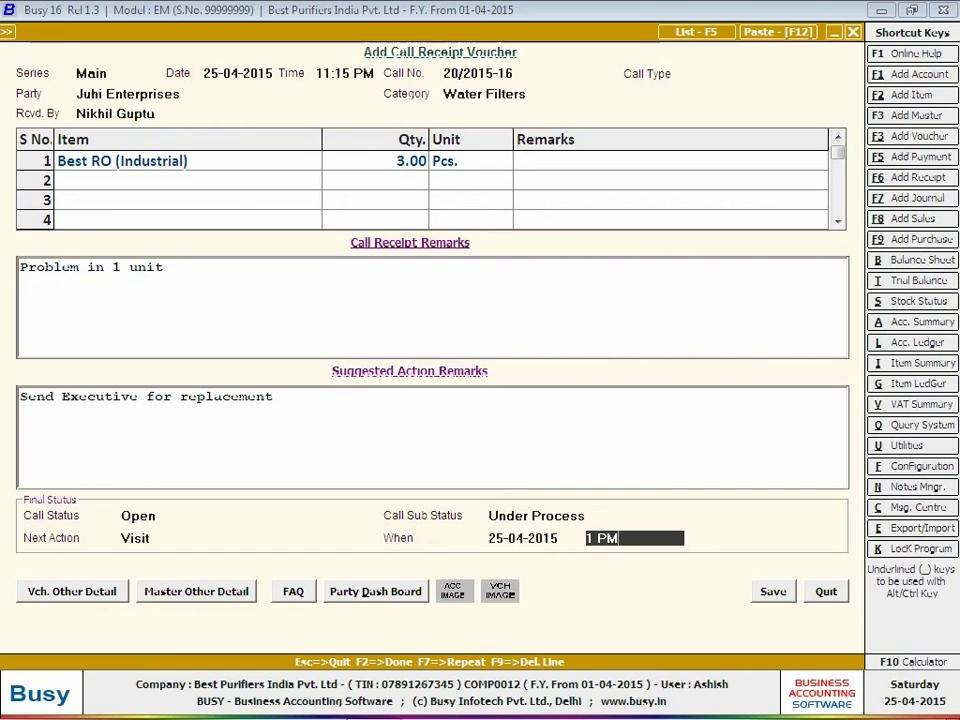
click(776, 591)
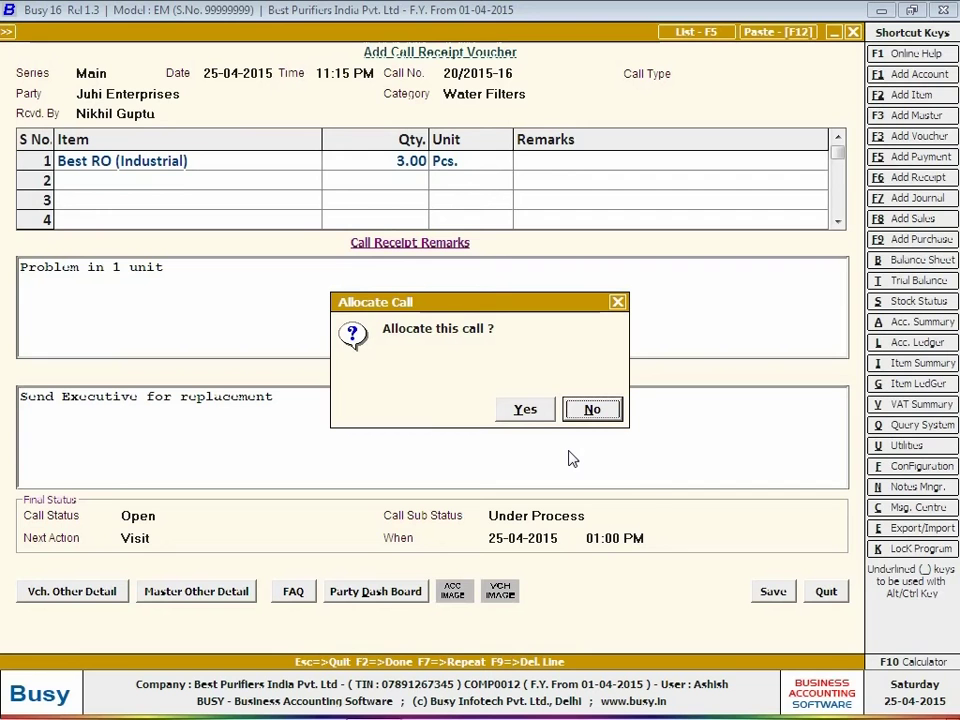
Step: Allocate call 20/2015-16 to the chosen executive and save the allocation voucher
click(529, 410)
key(Return)
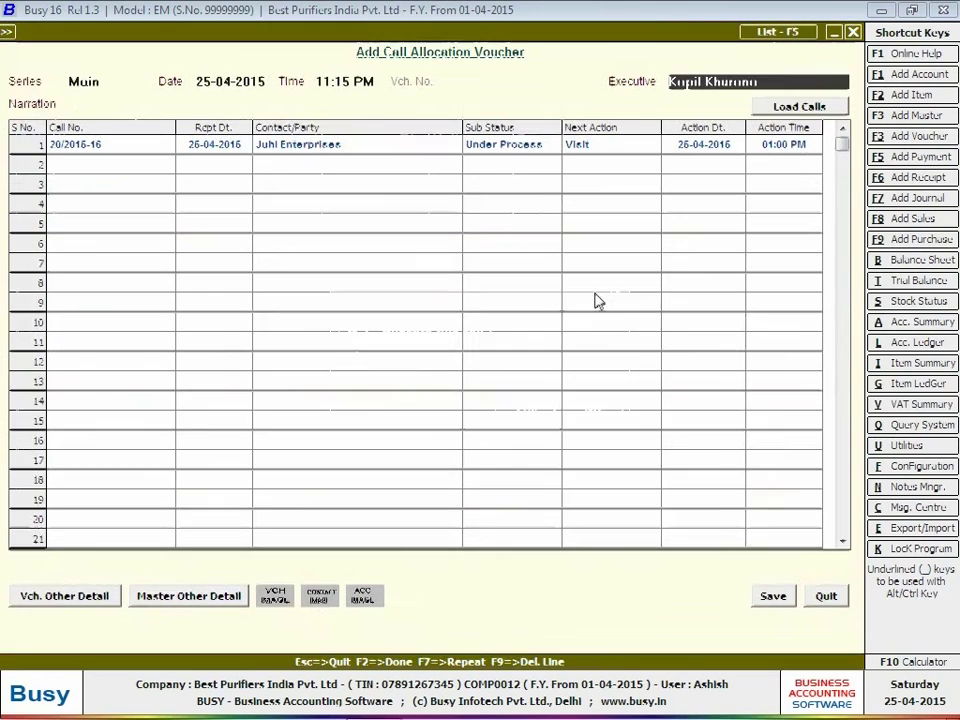
click(775, 79)
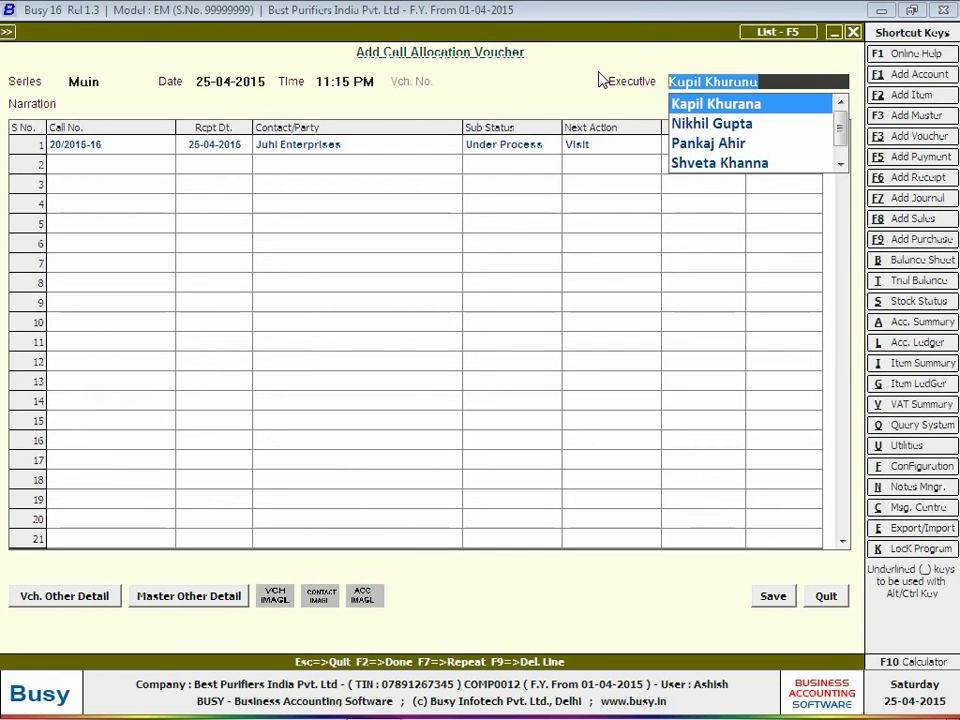
key(Down)
key(Down)
key(Down)
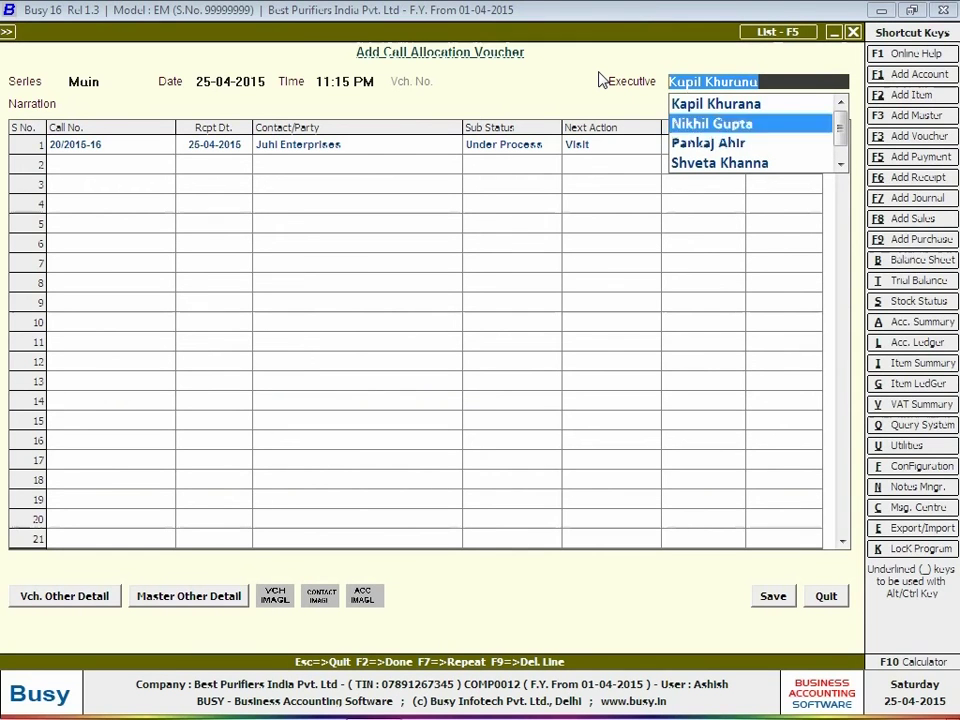
key(Up)
key(Return)
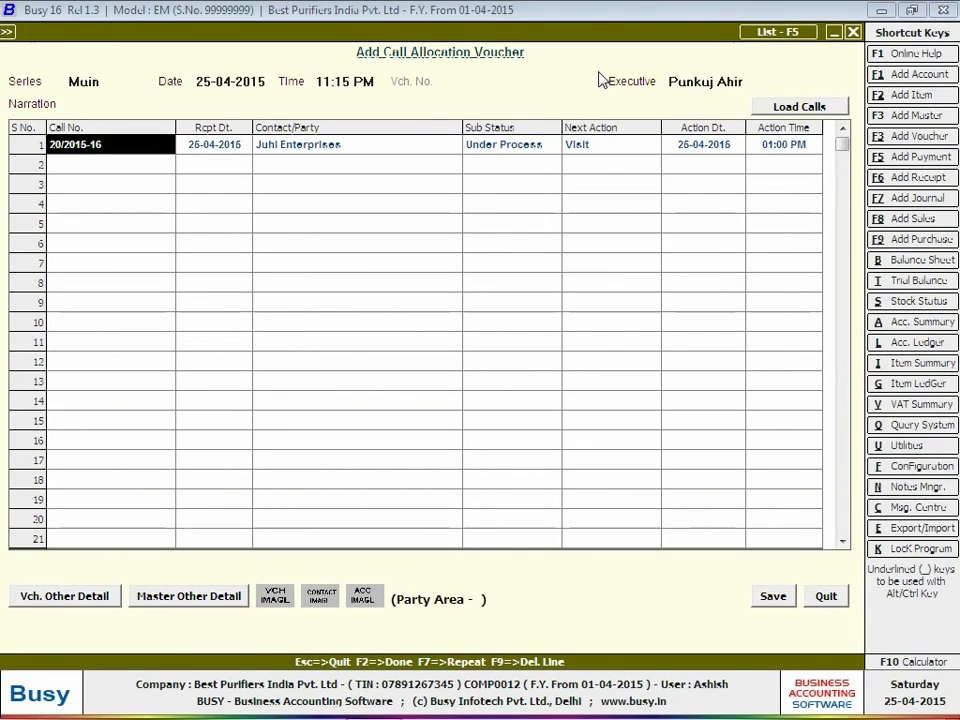
click(774, 598)
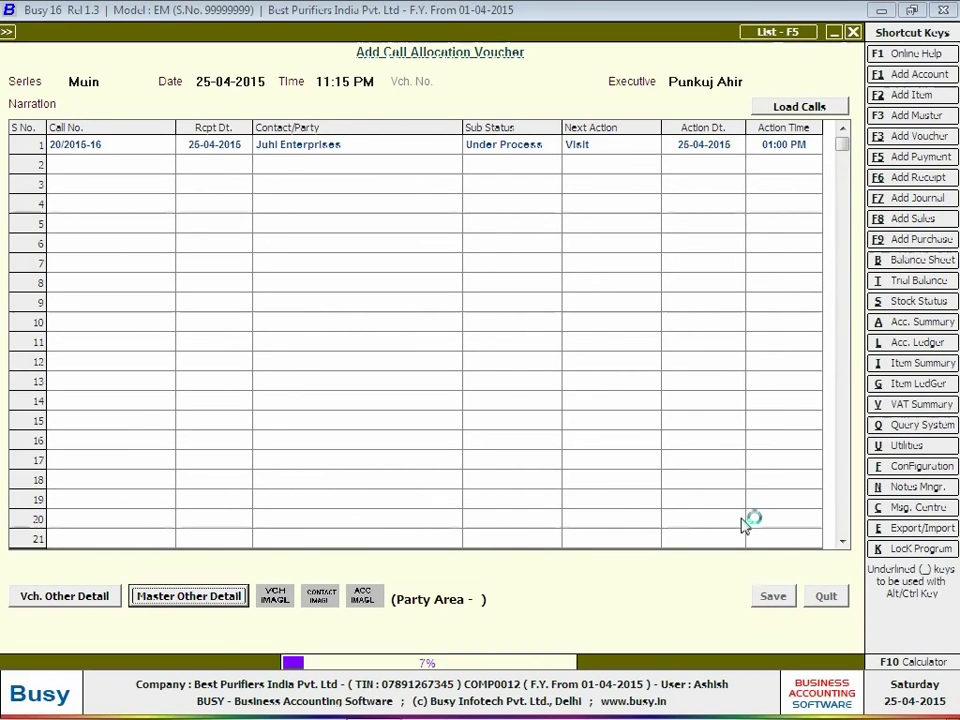
Step: Quit the call allocation voucher and start an Add Call Report voucher from Transactions
key(Escape)
key(Escape)
key(Return)
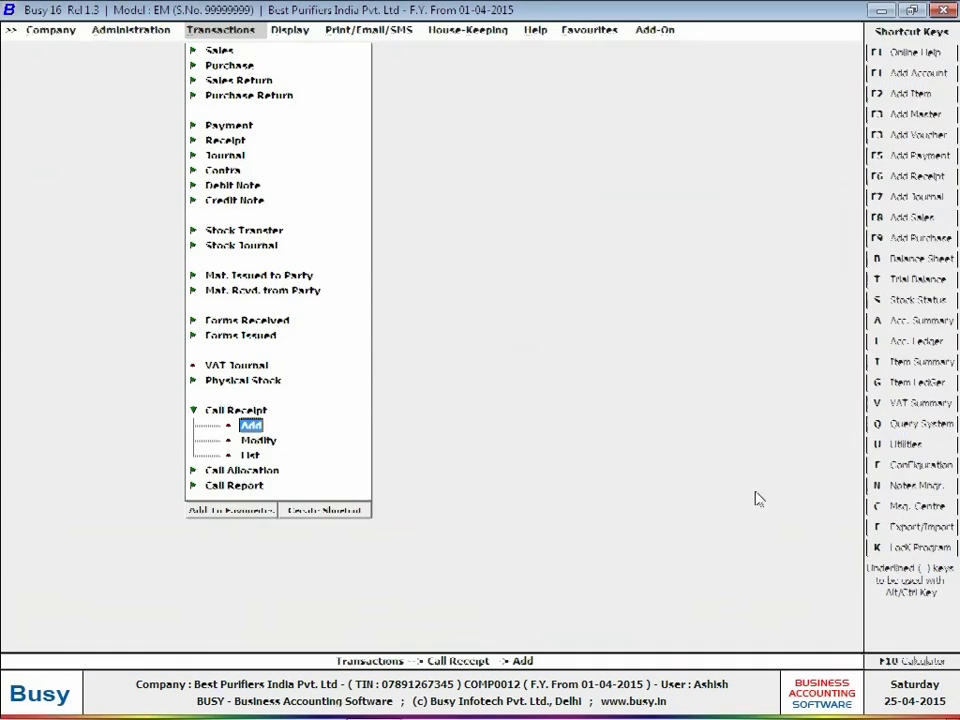
key(Escape)
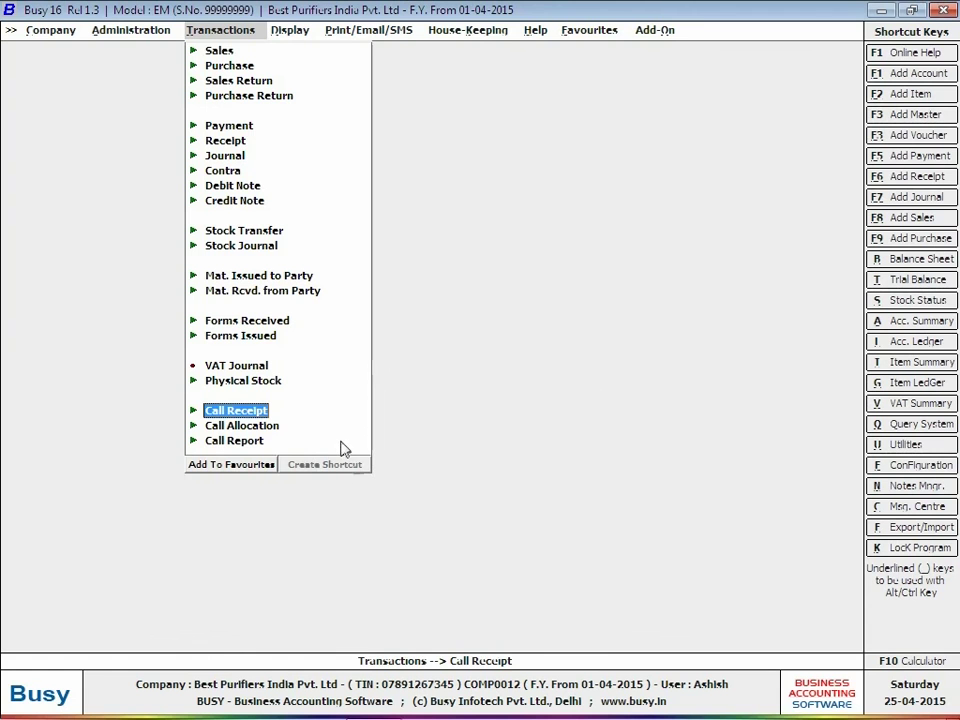
click(250, 442)
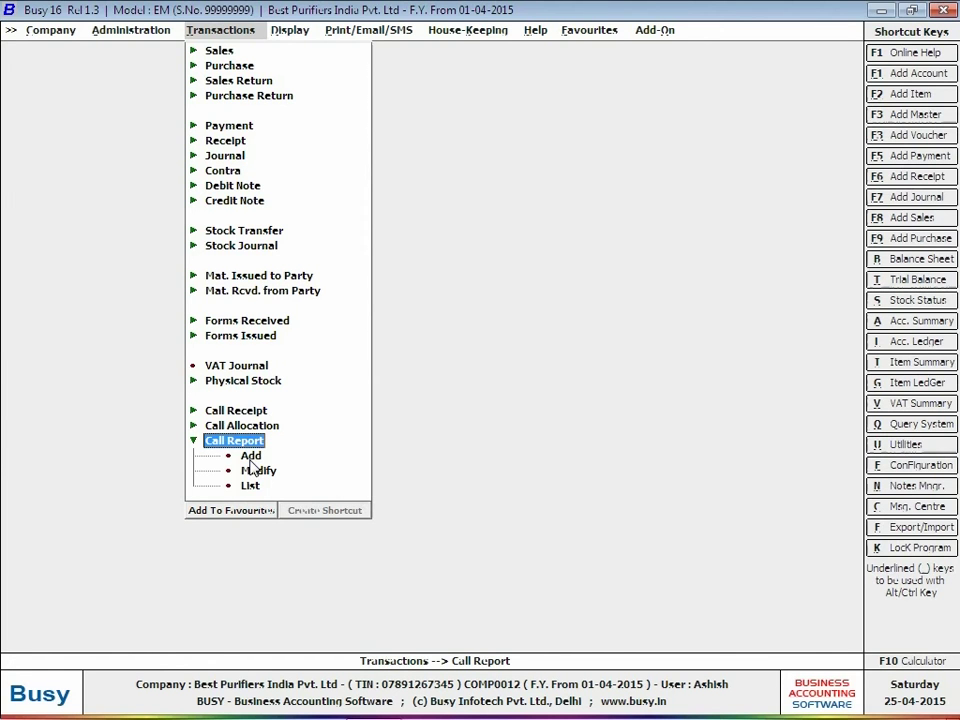
double_click(250, 457)
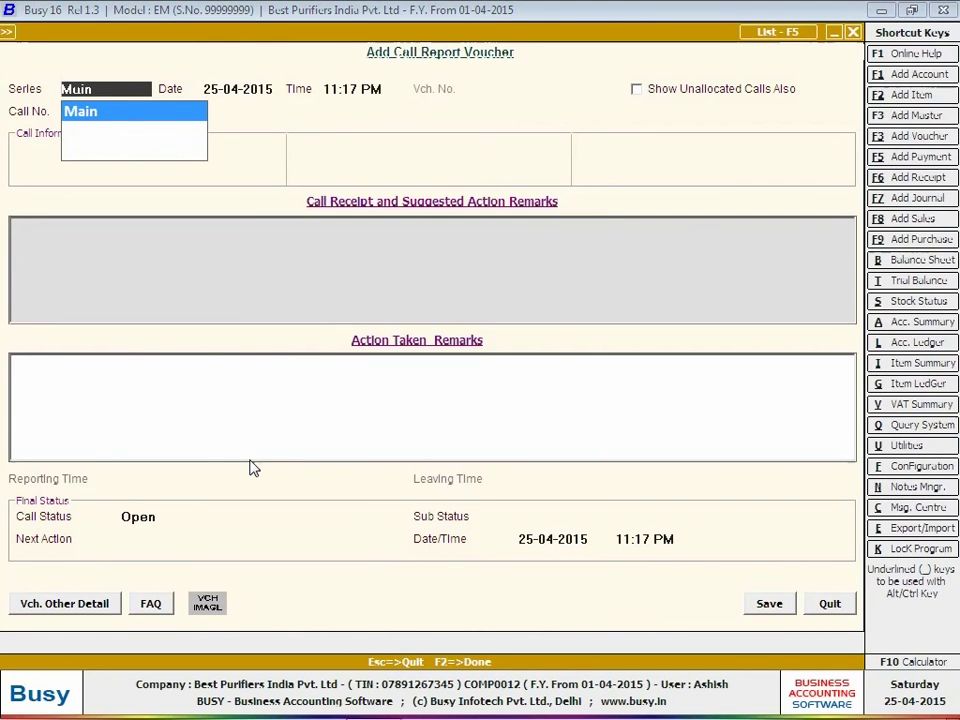
Step: Report call 20/2015-16 on 26-04-2015: 'RO replaced as product was under warranty', Closed, Successful; save
key(Return)
text(26)
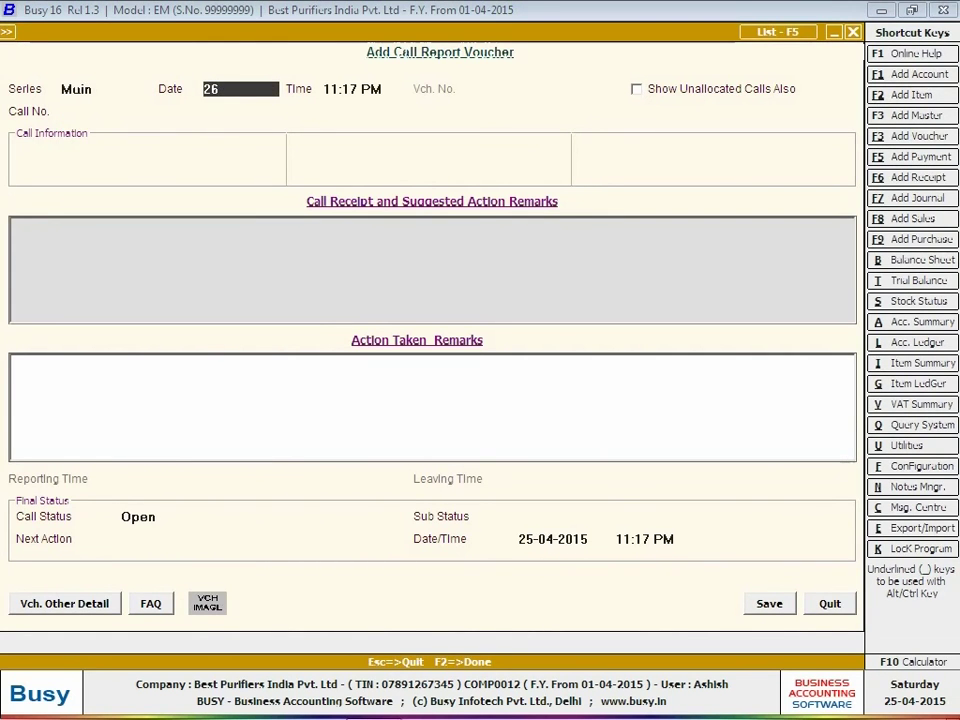
text(-04)
key(Return)
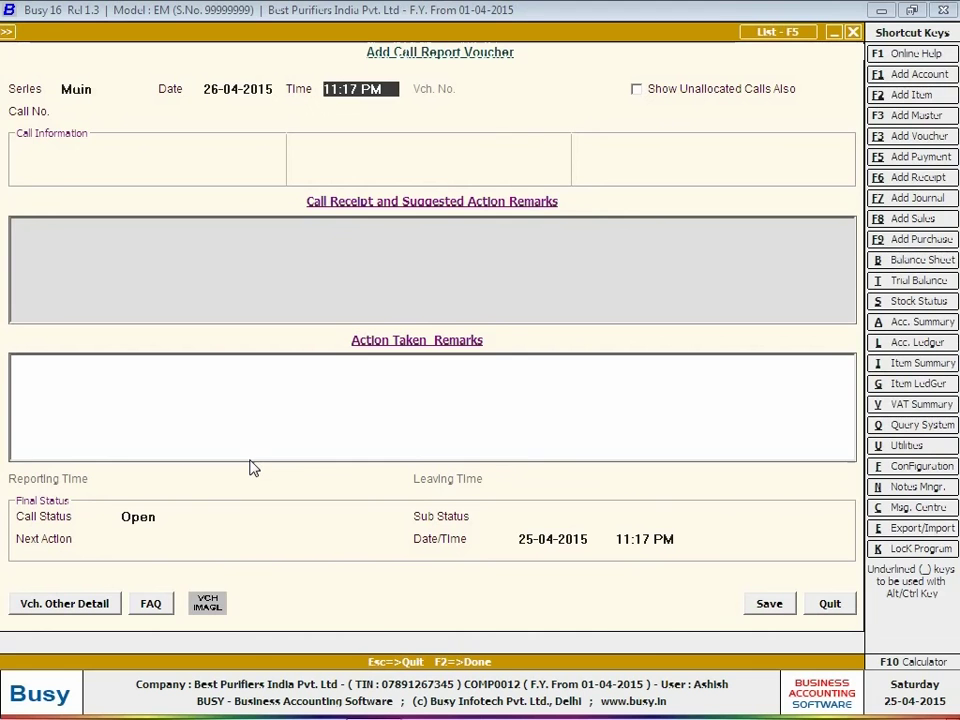
key(Return)
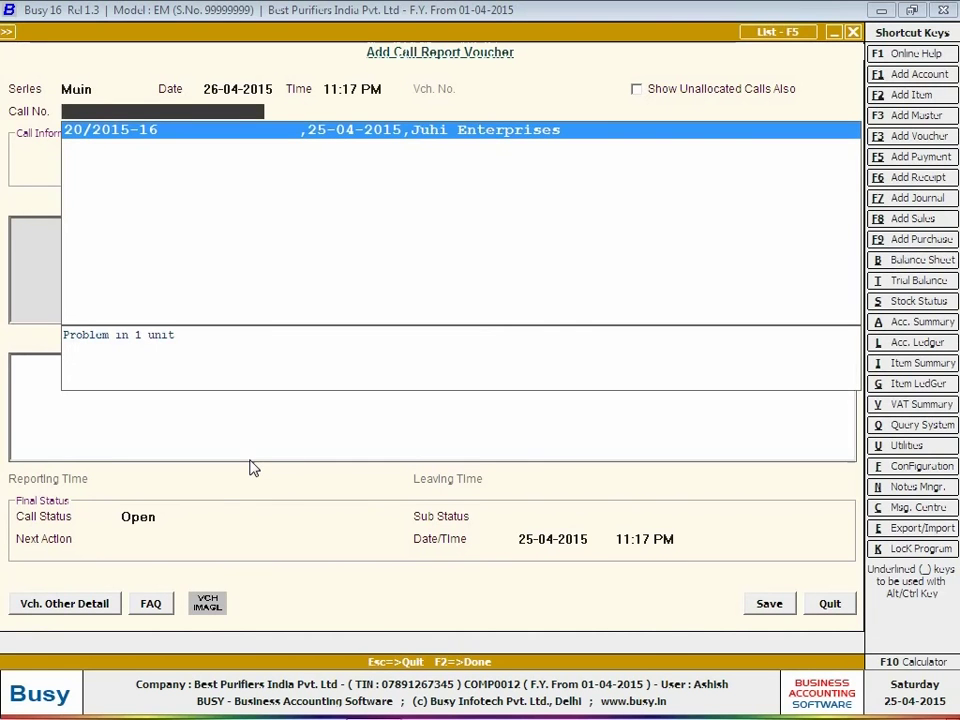
key(Return)
text(RO replaced as product was under warranty)
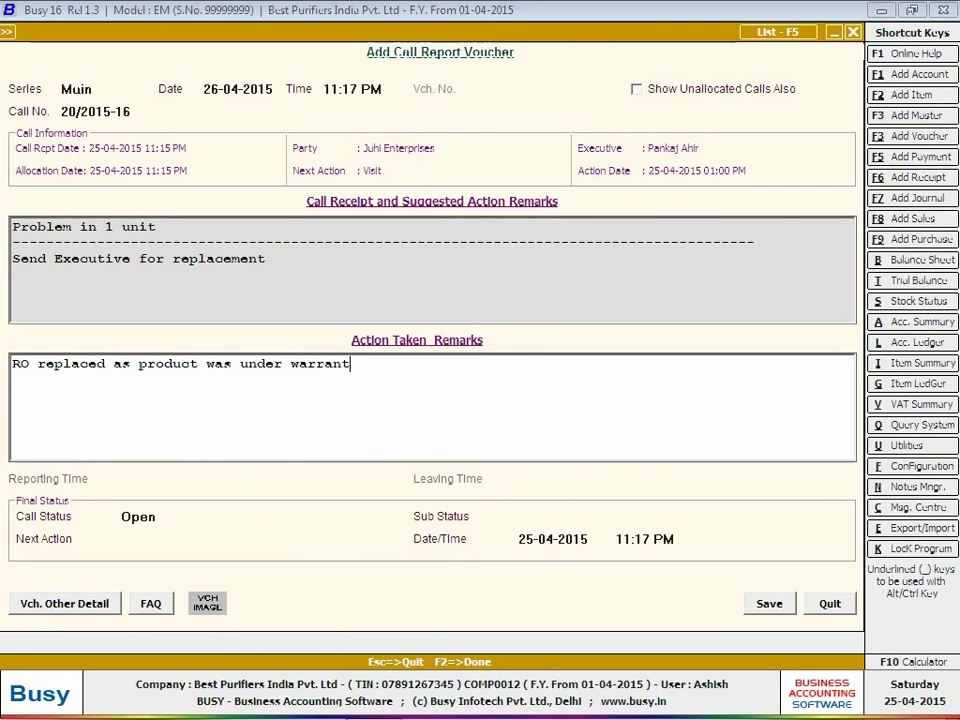
click(133, 512)
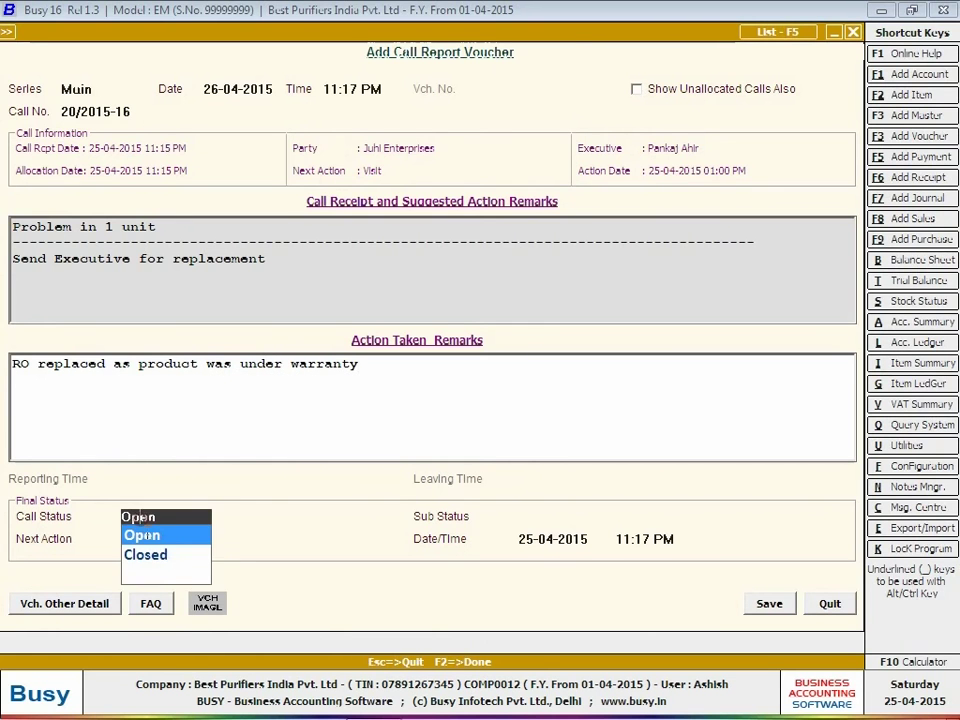
click(160, 556)
click(515, 520)
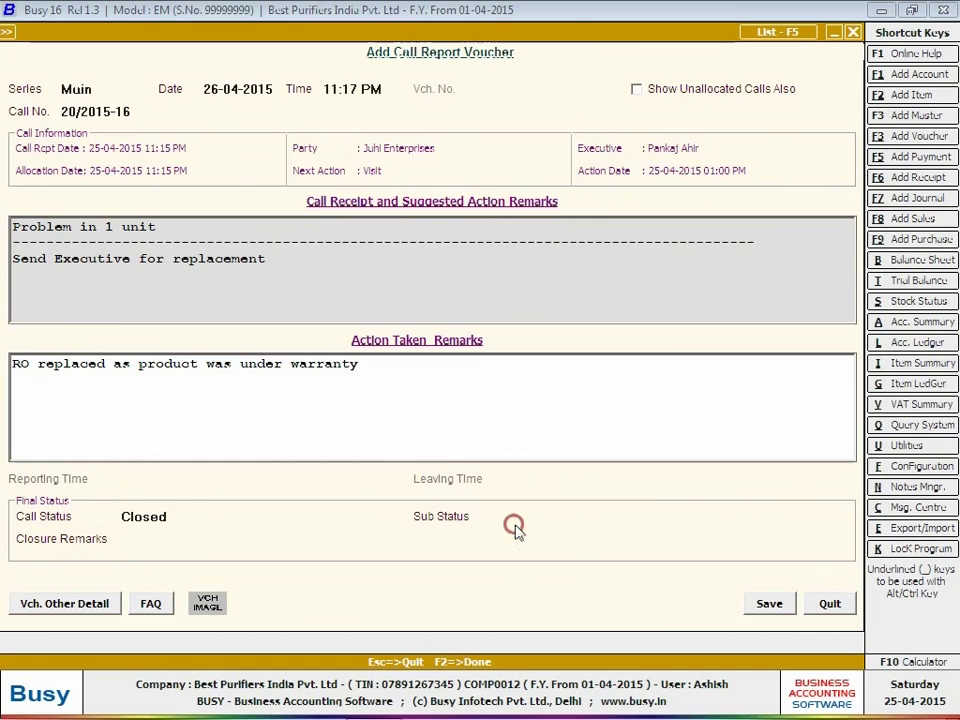
click(545, 553)
click(770, 603)
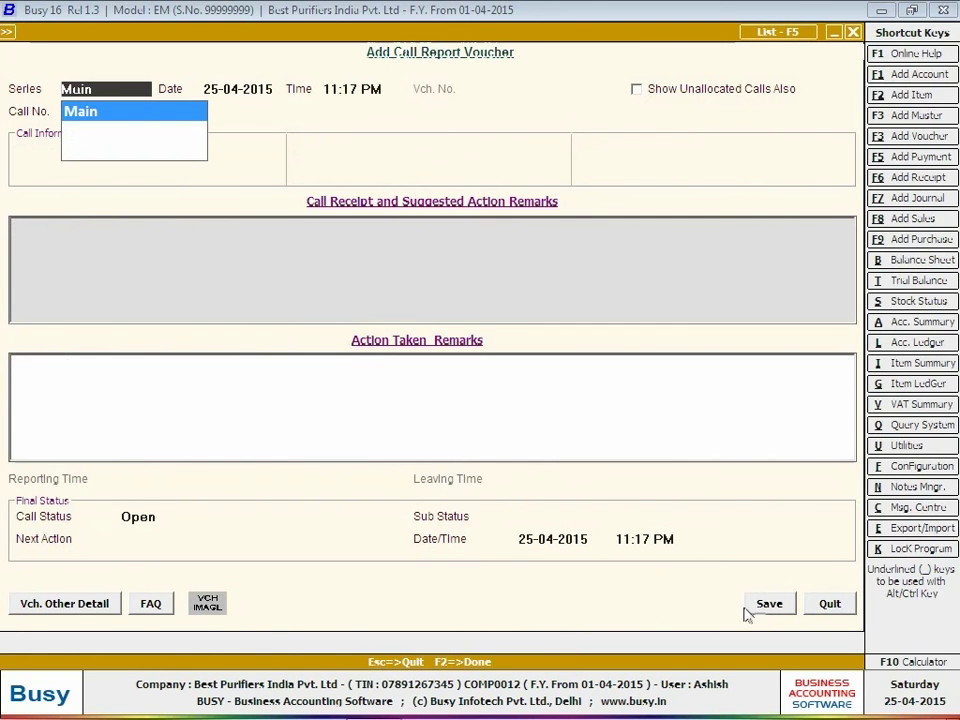
Step: Quit the call report voucher
key(Escape)
key(Escape)
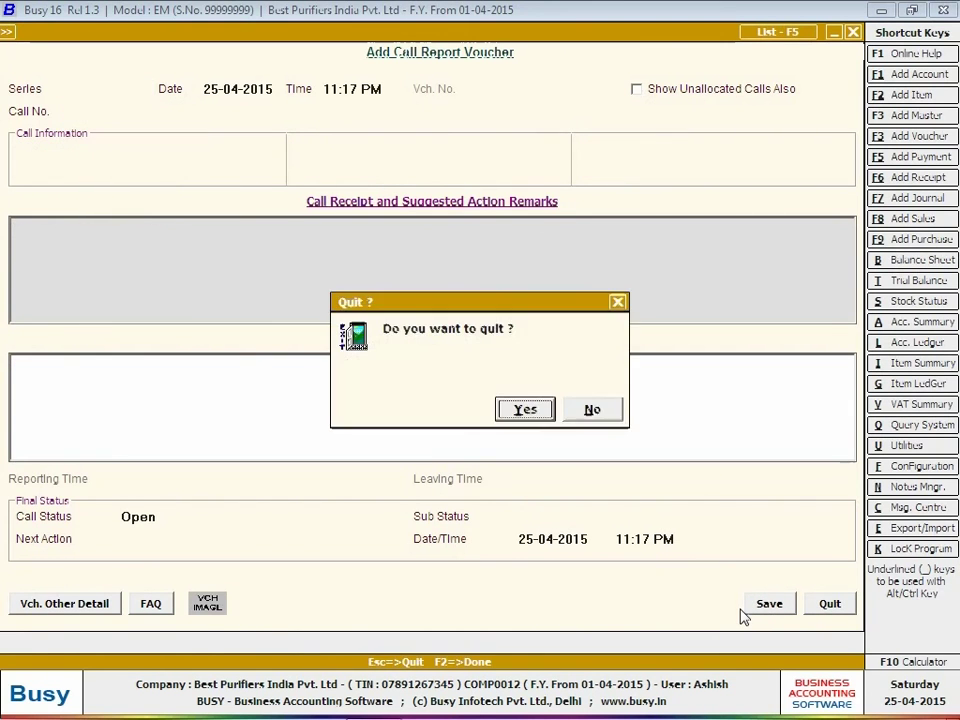
key(Return)
key(Escape)
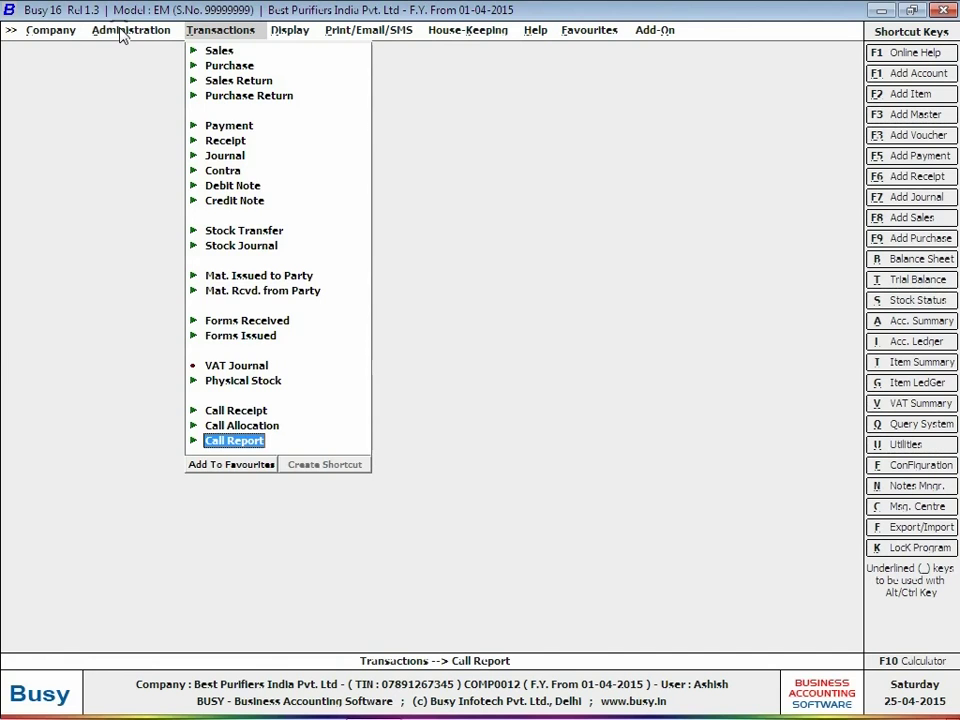
Step: Start a new item master named 'Best RO (Industrial) AMC'
click(122, 34)
click(130, 51)
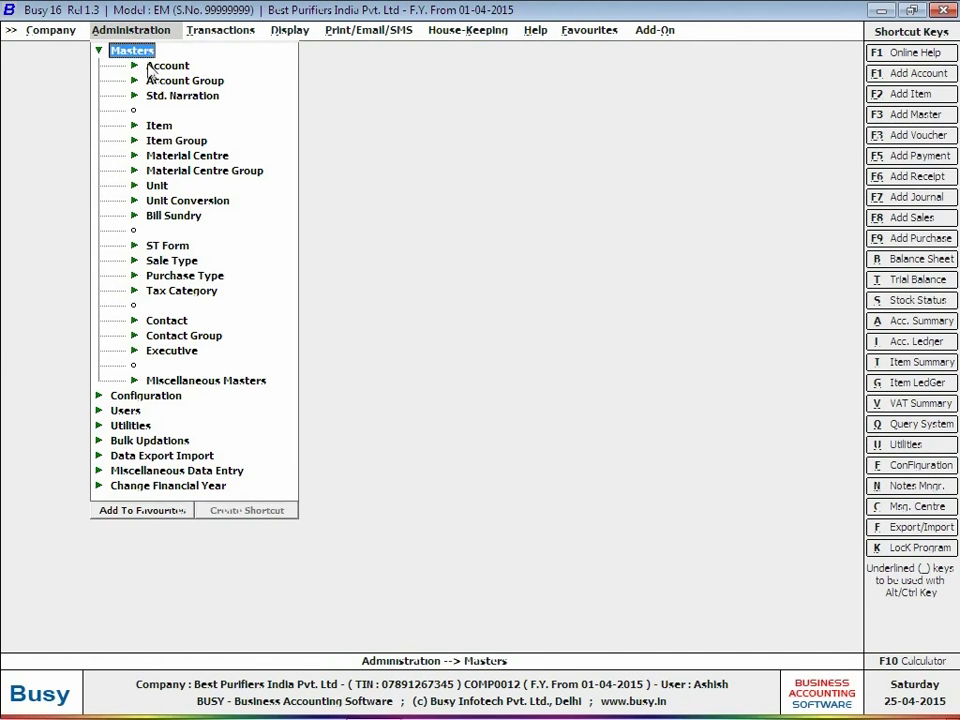
click(162, 126)
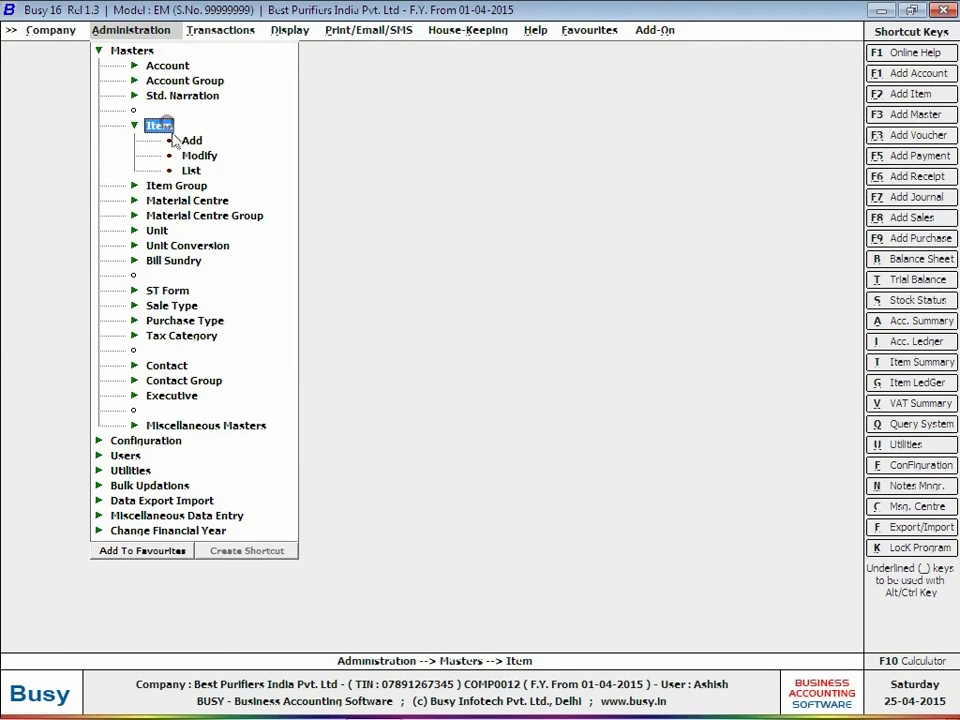
click(187, 140)
text(Best RO (Industrial) AMC)
key(Return)
key(Return)
key(Return)
Step: Set the item's unit to Pcs. and its tax category to Services 12%
key(Return)
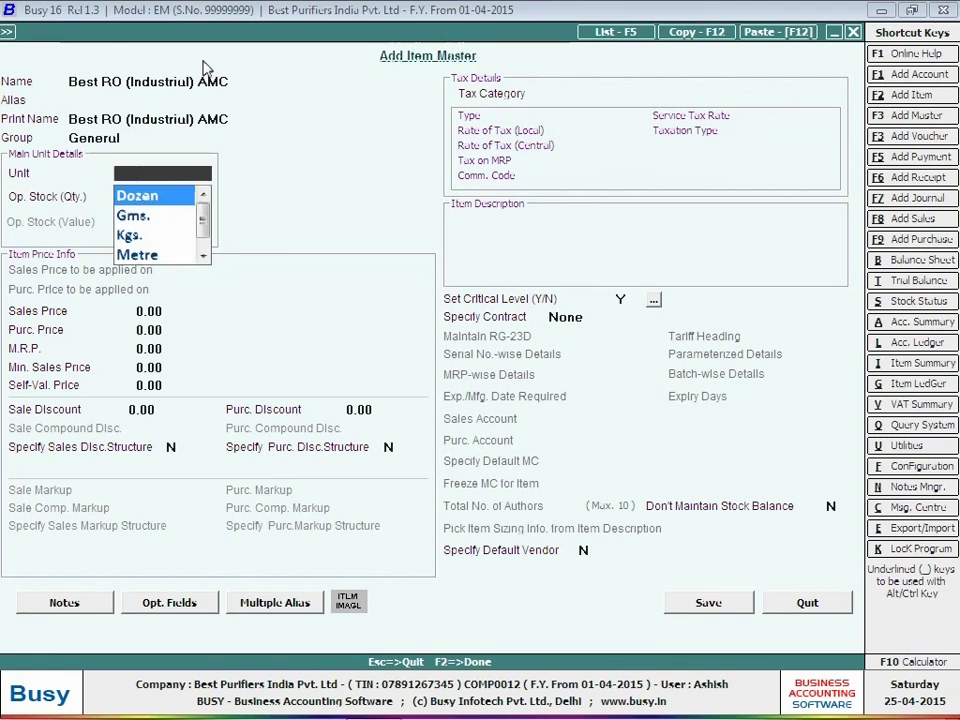
text(p)
key(Return)
key(Return)
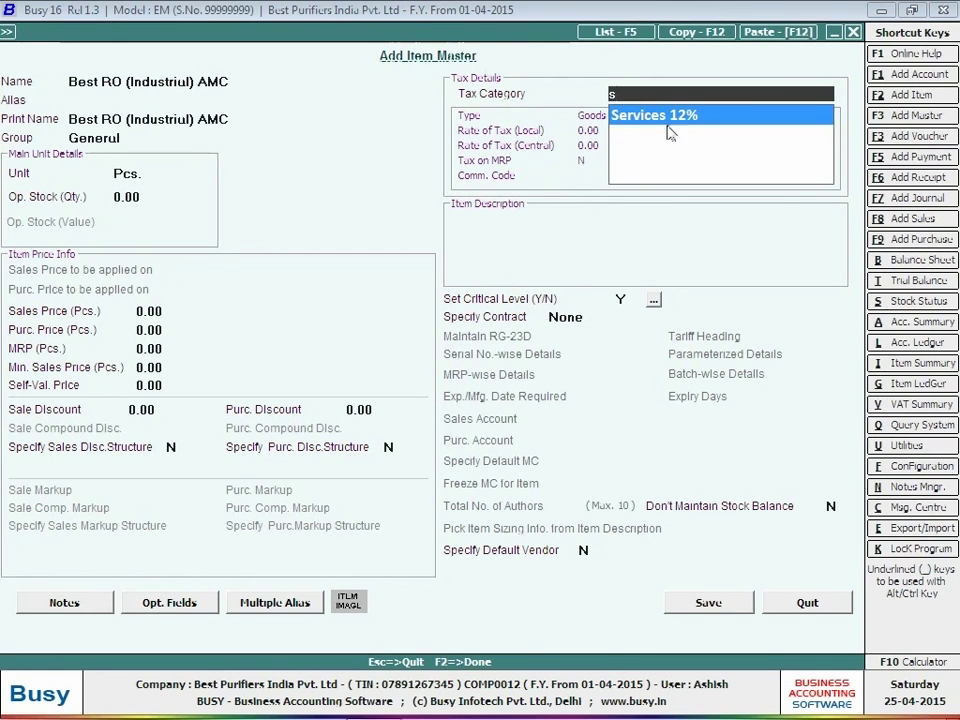
click(669, 114)
Step: Make the item a 6-month AMC contract and set Don't Maintain Stock Balance to Y
click(565, 316)
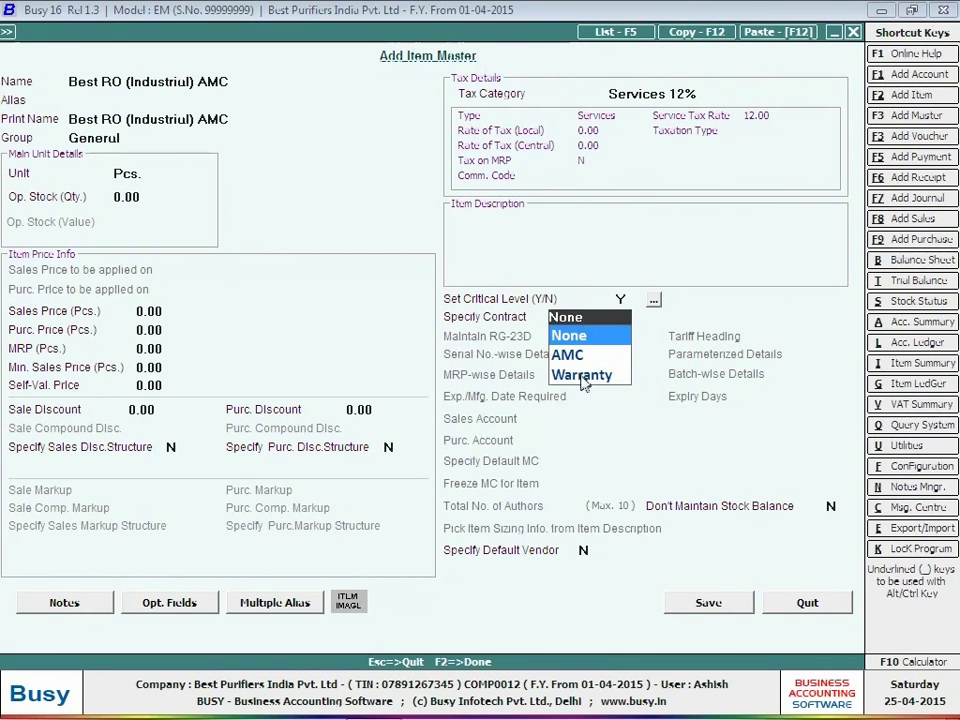
click(573, 354)
click(800, 319)
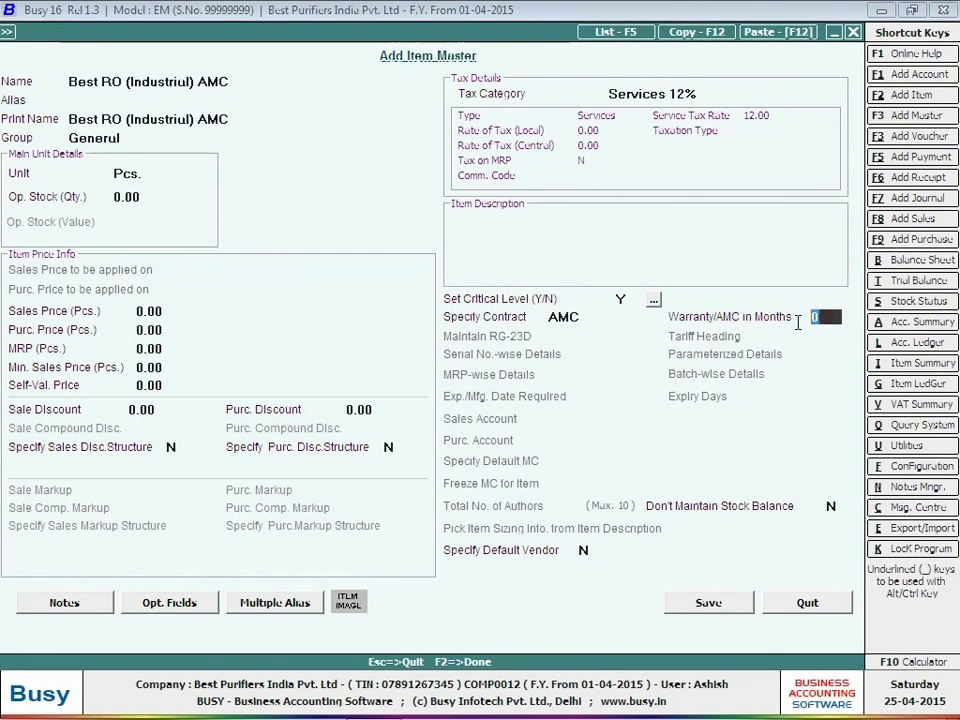
text(6)
click(831, 507)
text(Y)
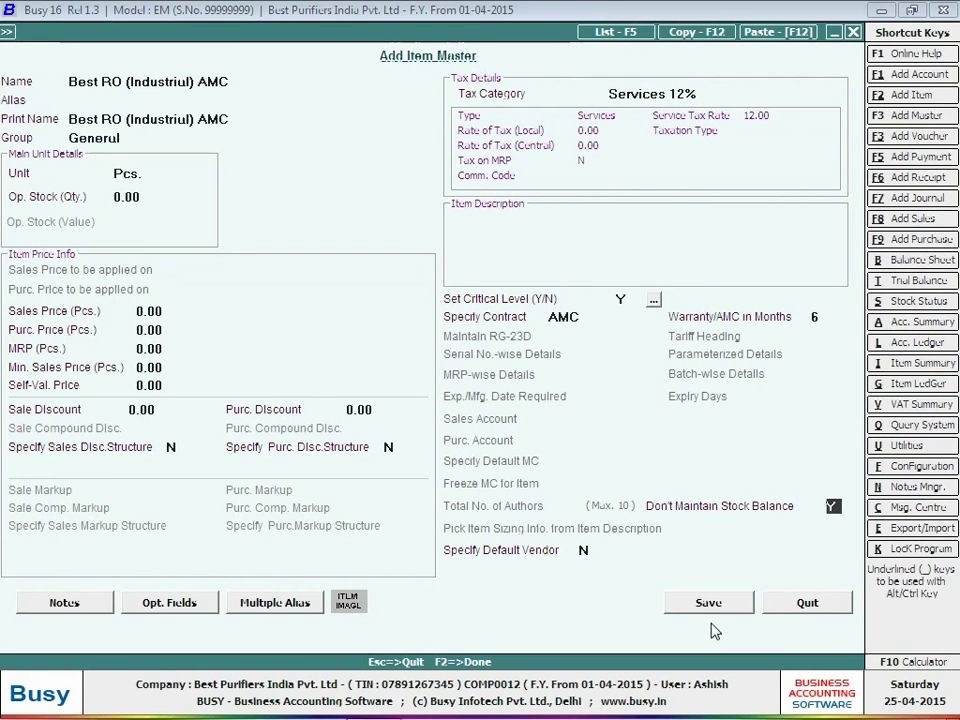
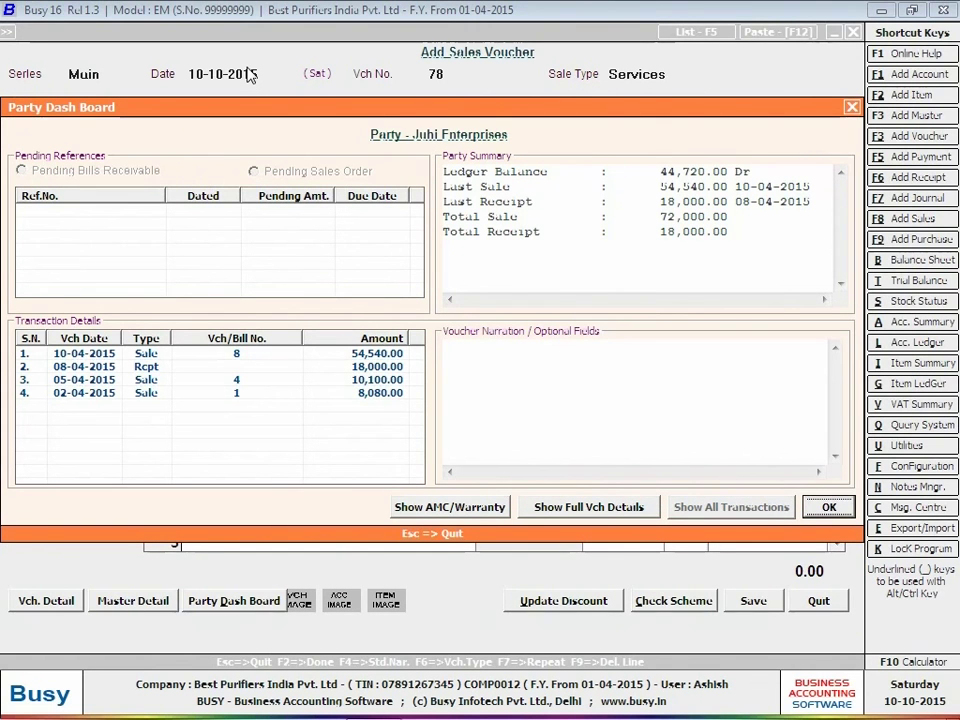
Step: Close the Juhi Enterprises dashboard and return to sales voucher 78
key(Return)
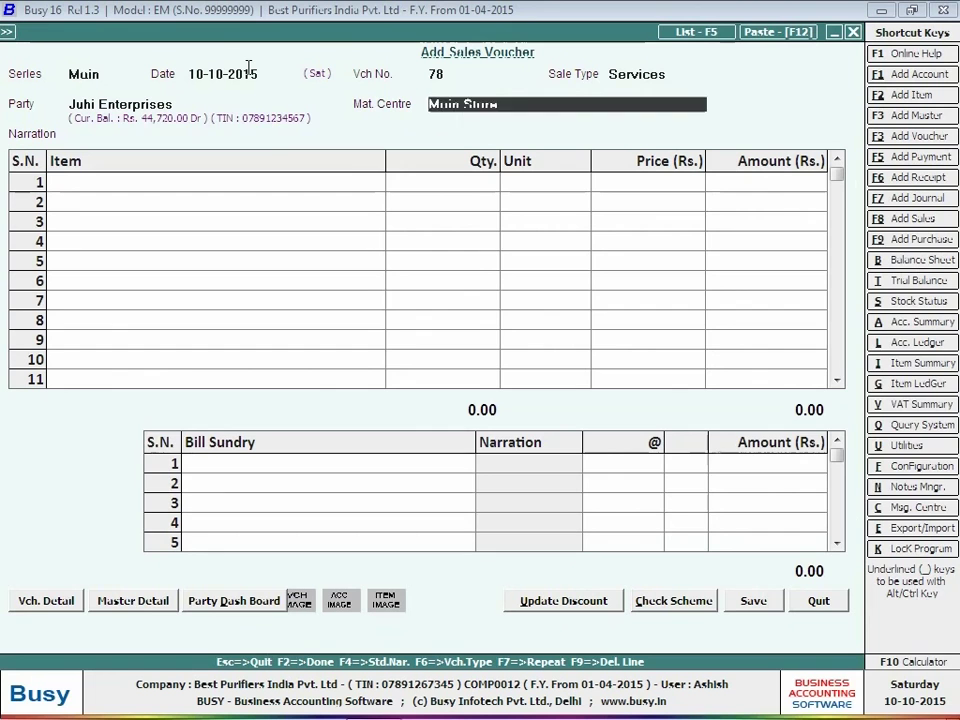
Step: Bill 3 Best RO (Industrial) AMC at a price of 4,500 each
key(Return)
key(Return)
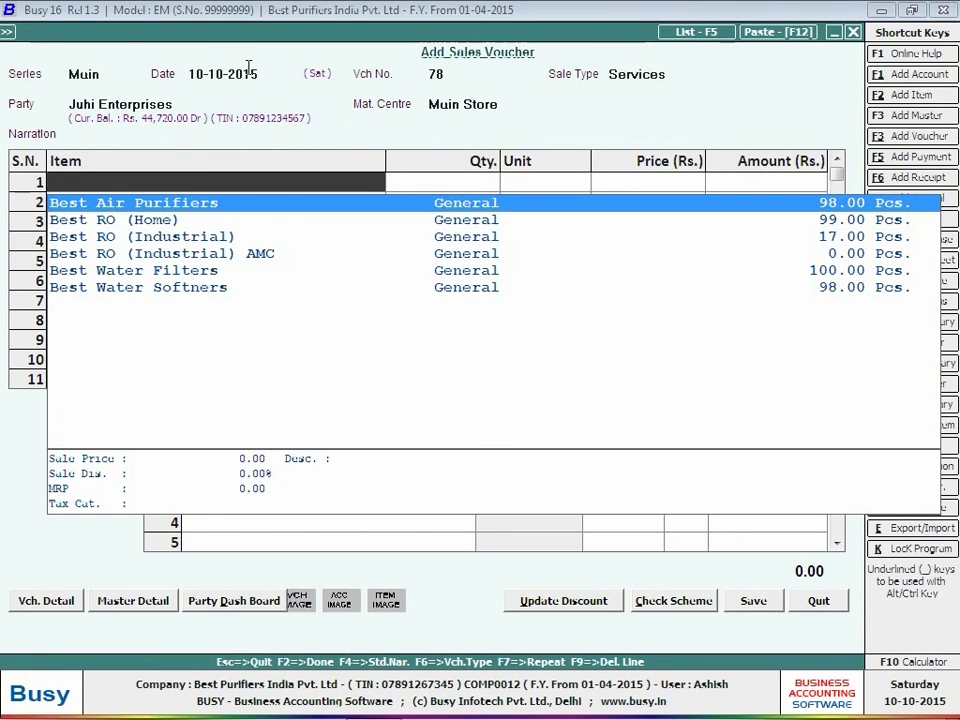
key(Down)
key(Down)
key(Down)
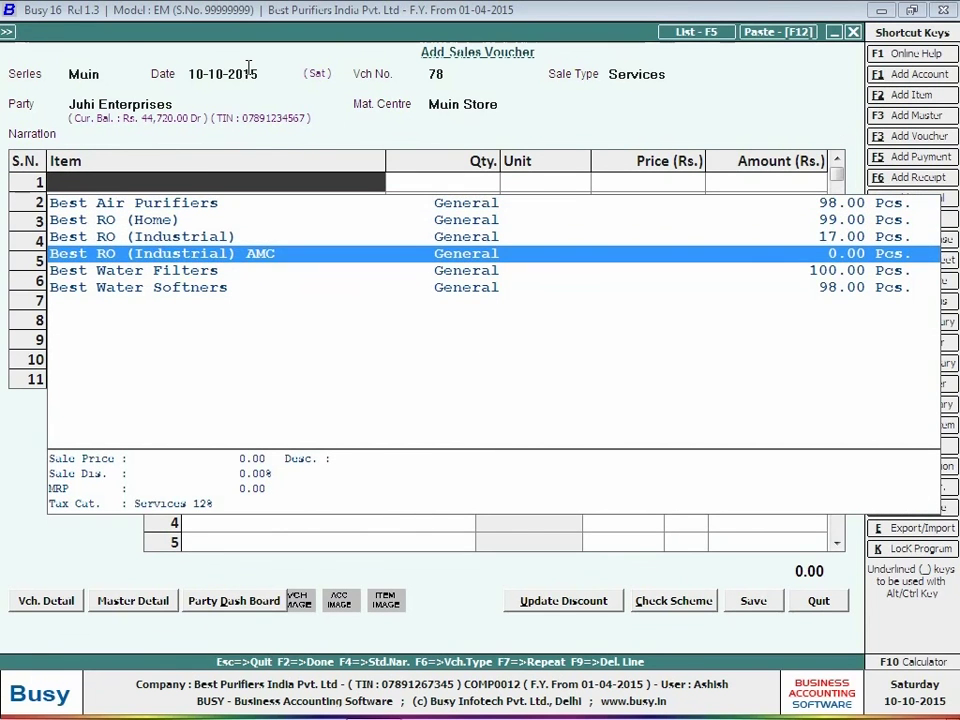
key(Return)
text(3)
key(Return)
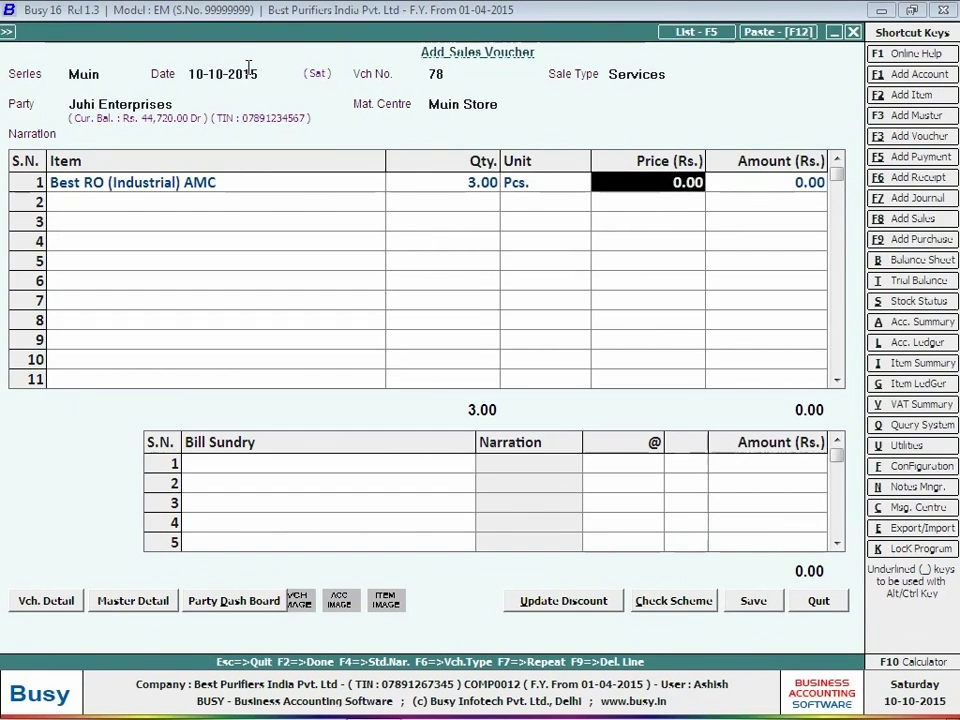
text(4500)
key(Return)
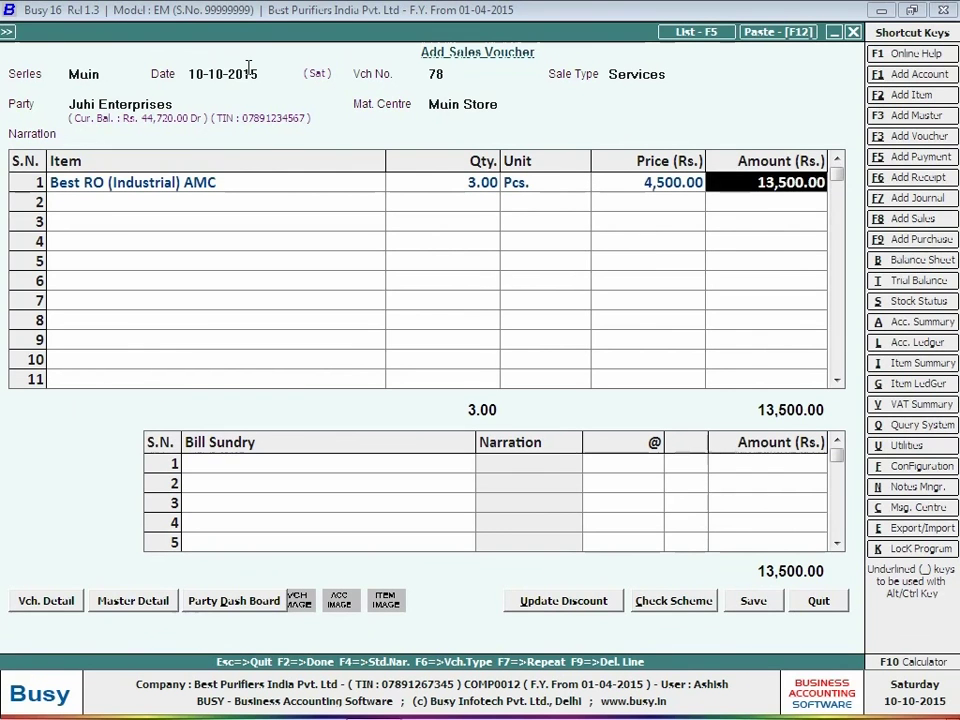
Step: Add Service Tax at 12%, bringing the total to 15,120.00, and save
key(Return)
text(ser)
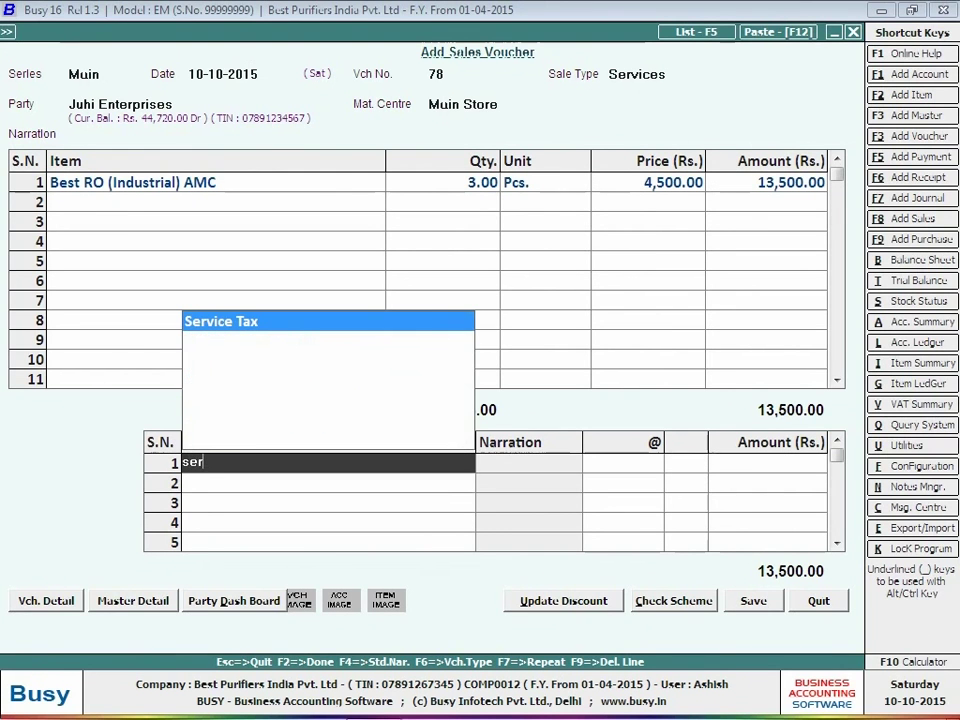
text(v)
key(Return)
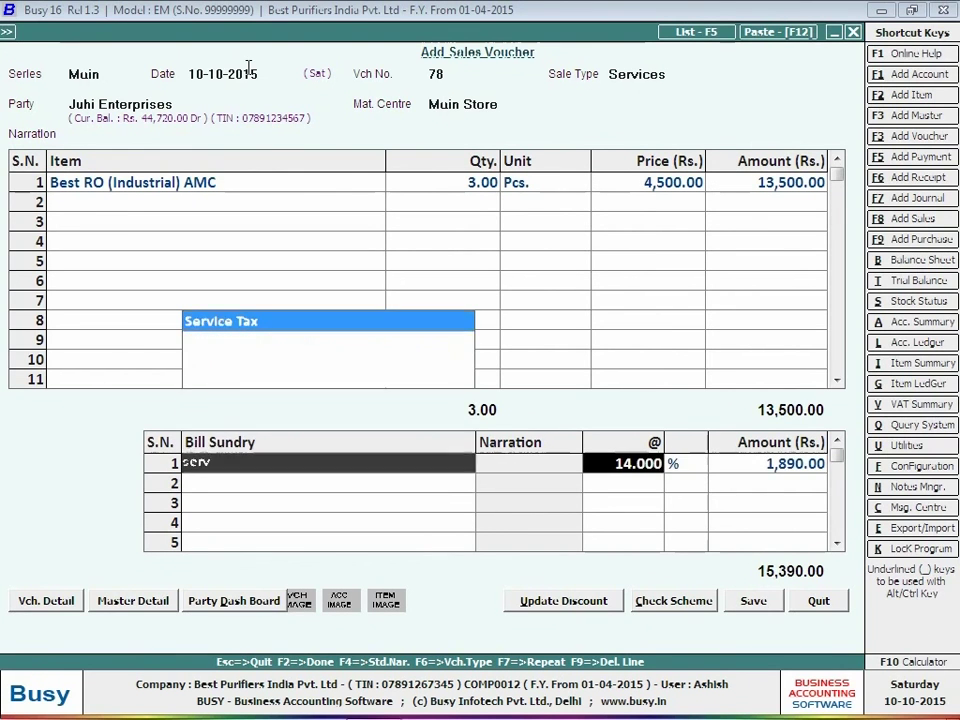
text(12)
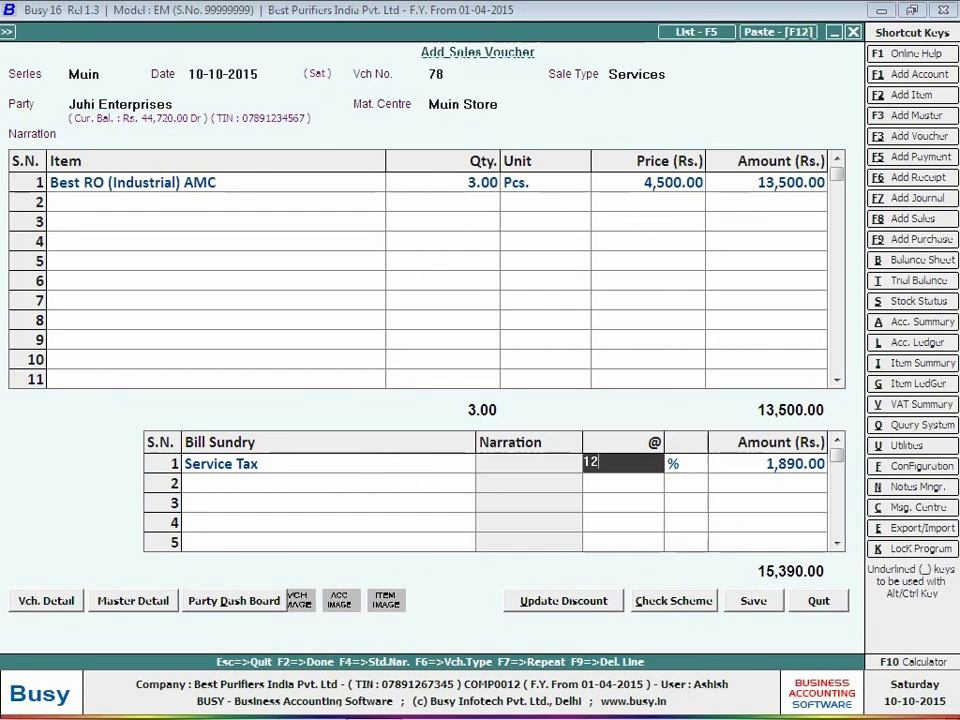
key(Return)
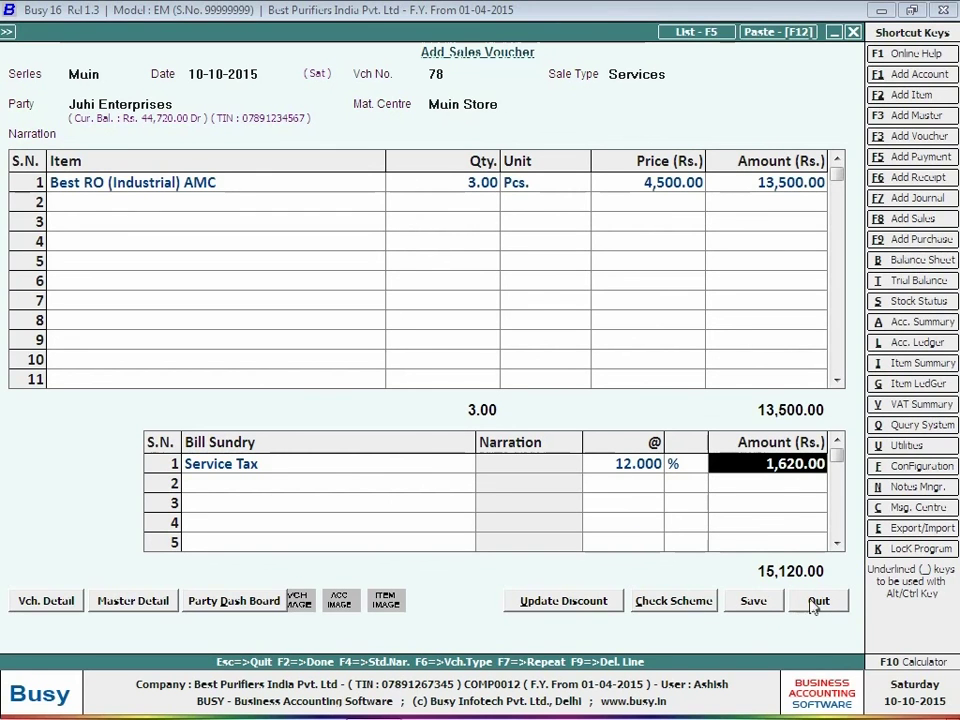
click(754, 600)
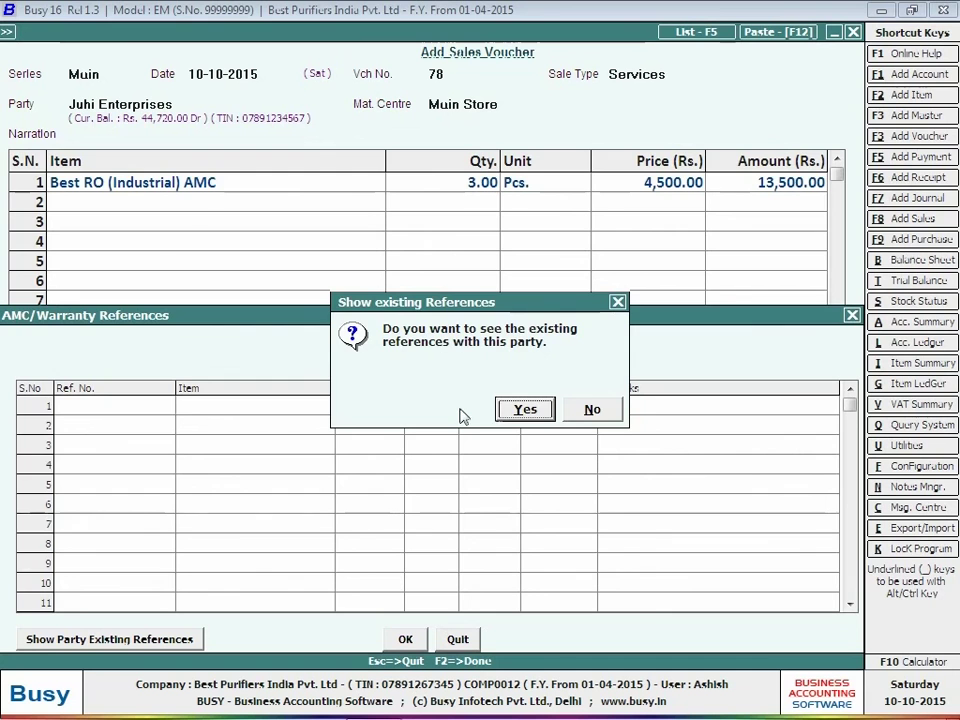
Step: Link expired warranty ref 8 to the new AMC, mark it Renewed, and skip printing
click(525, 410)
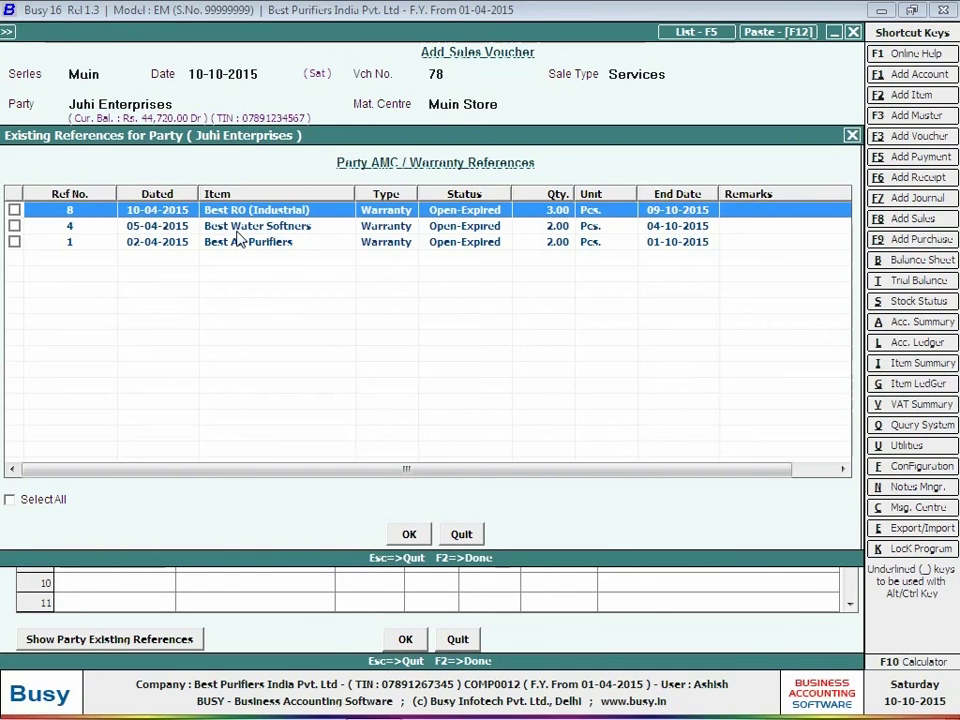
click(14, 210)
click(409, 535)
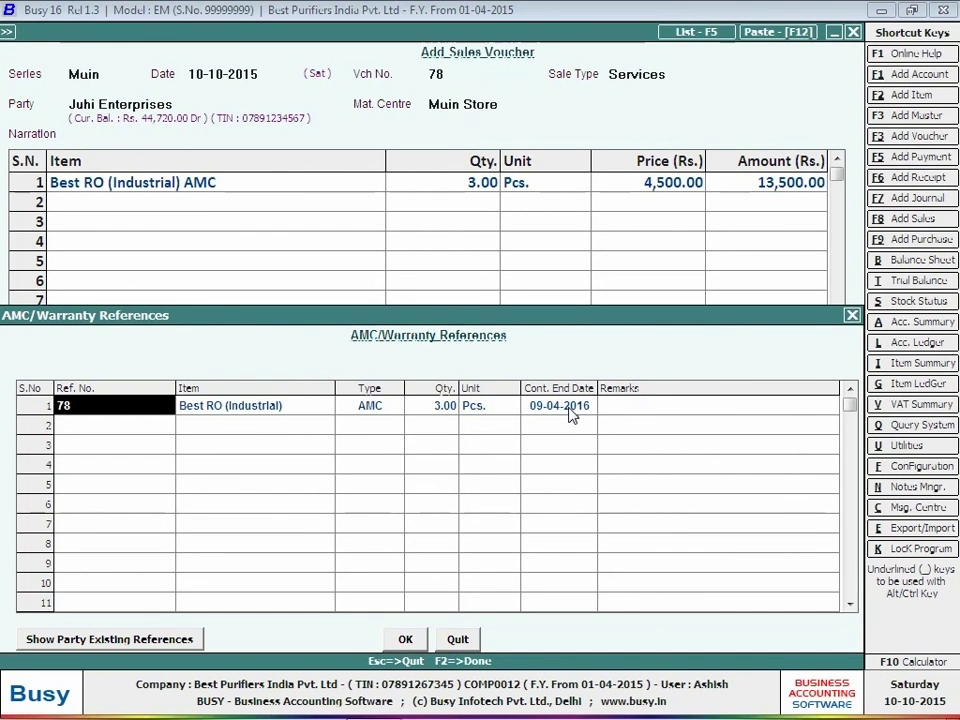
click(408, 643)
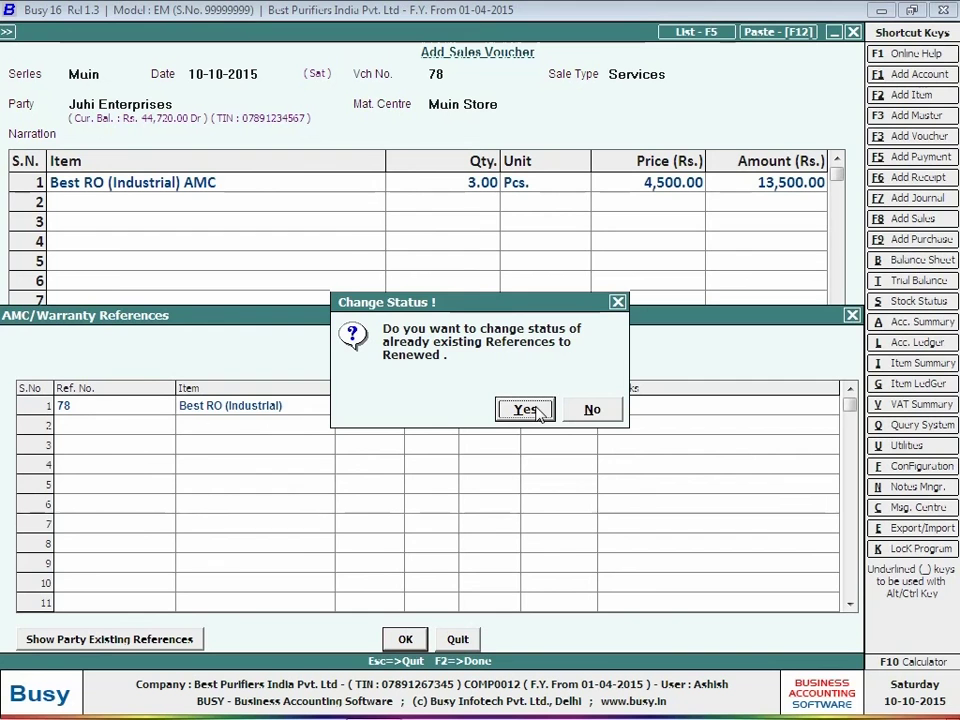
click(538, 410)
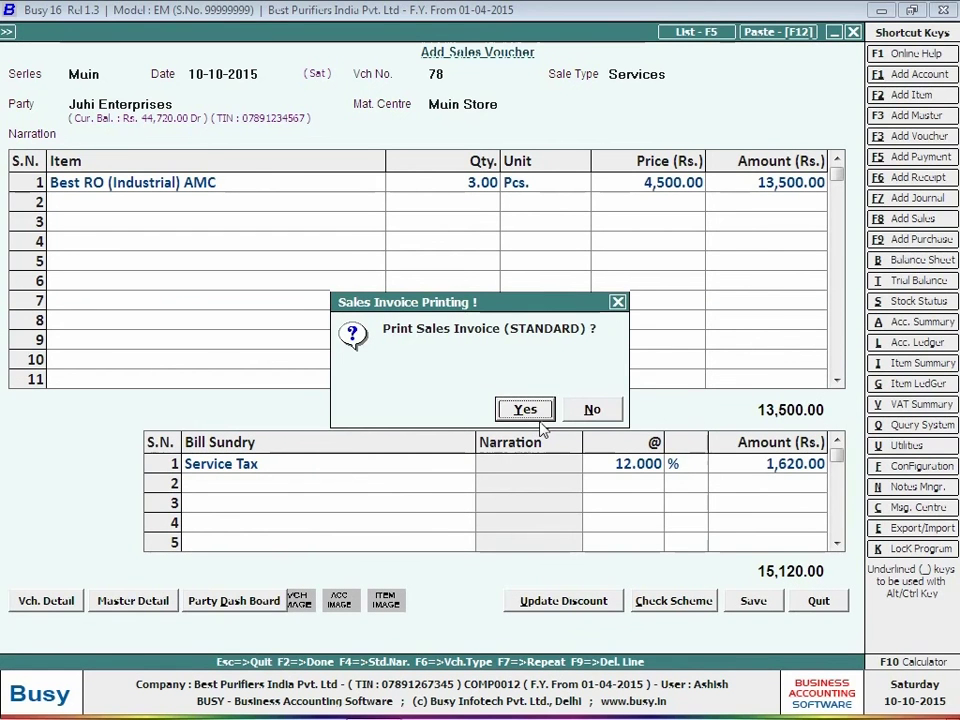
key(Return)
key(Escape)
Step: Start a new call receipt in series Main with Juhi Enterprises as the party
key(Escape)
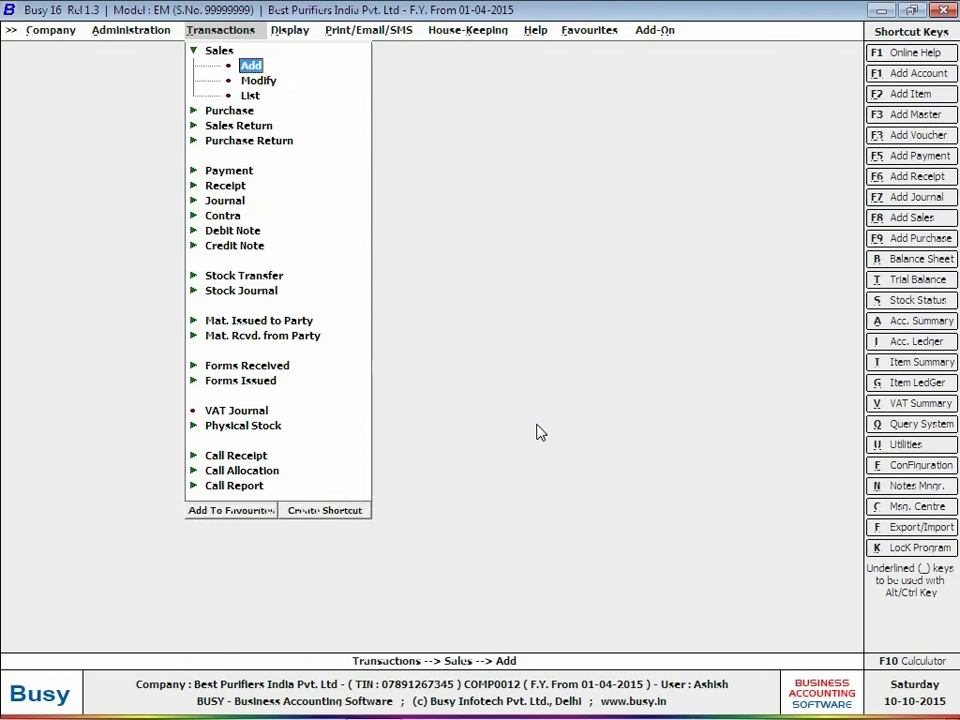
key(Escape)
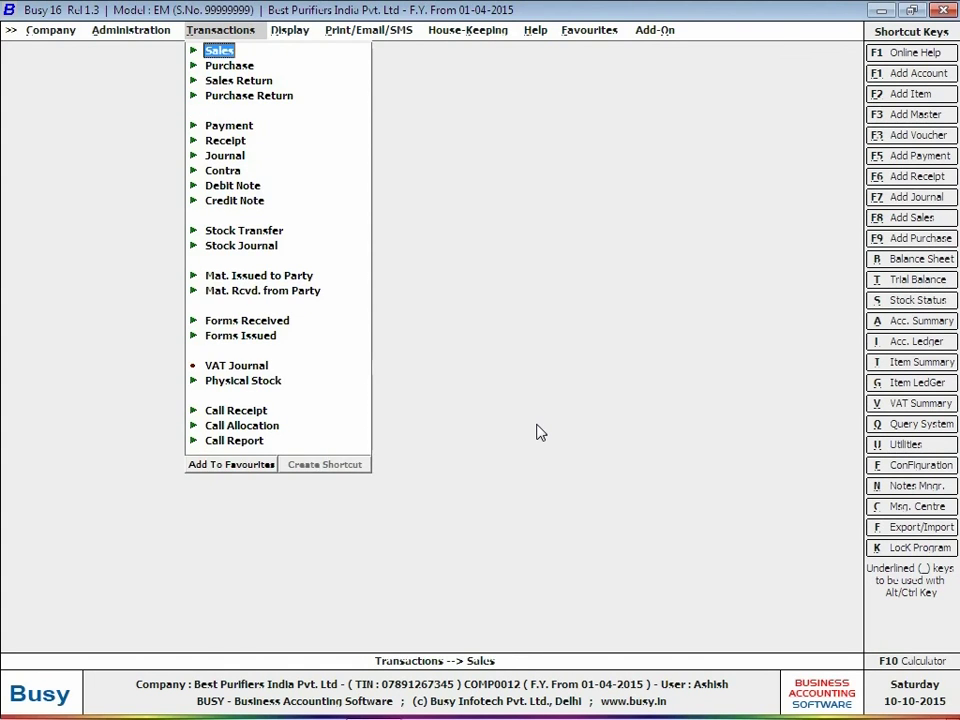
click(234, 411)
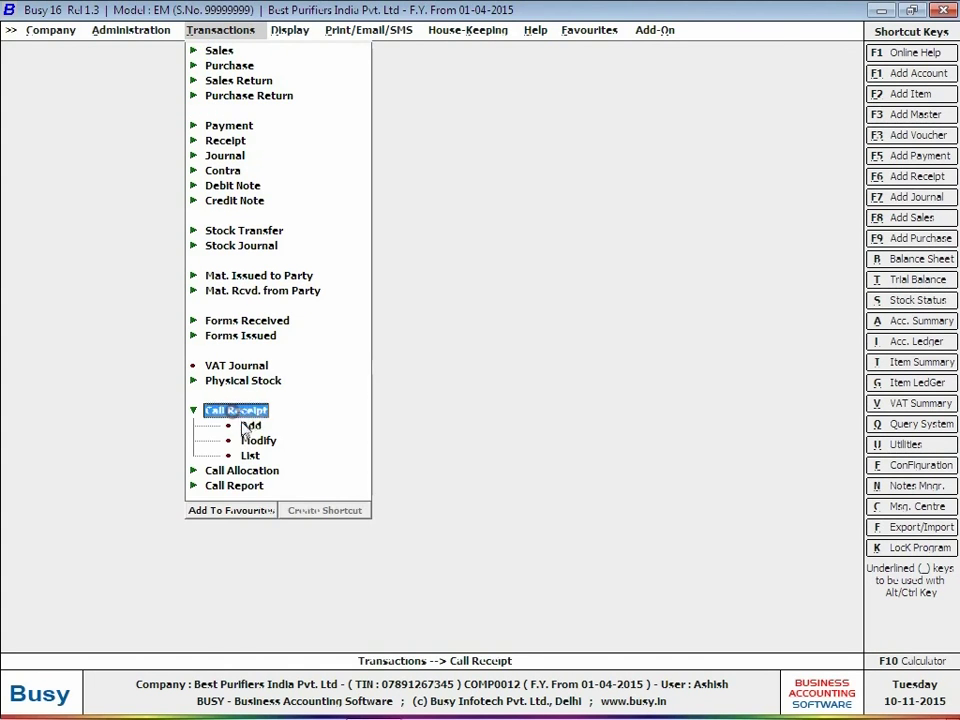
click(242, 424)
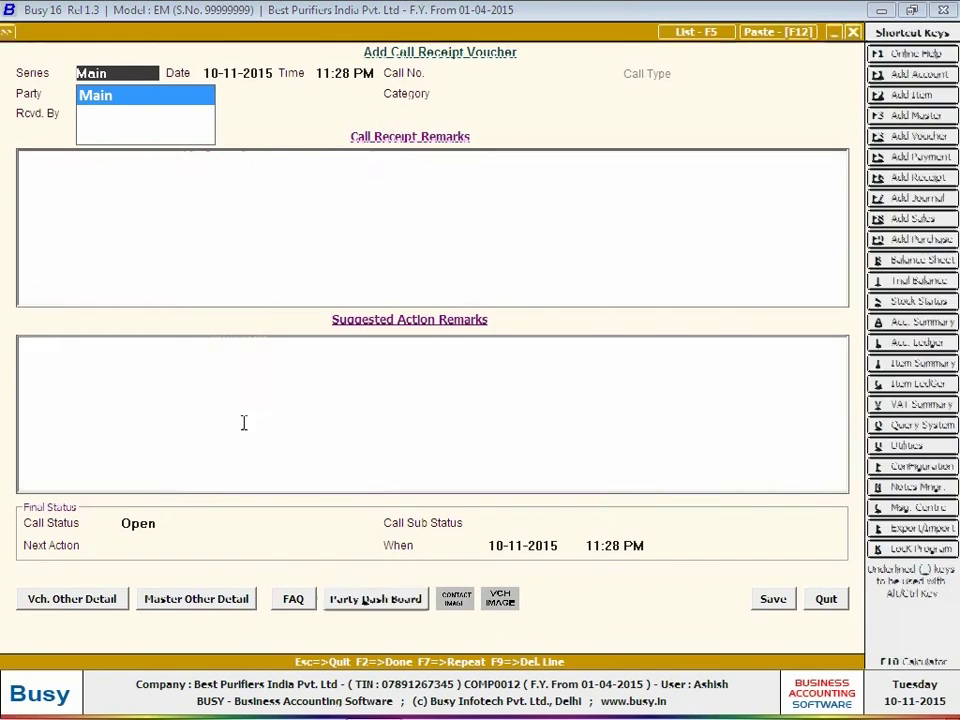
key(Return)
key(Return)
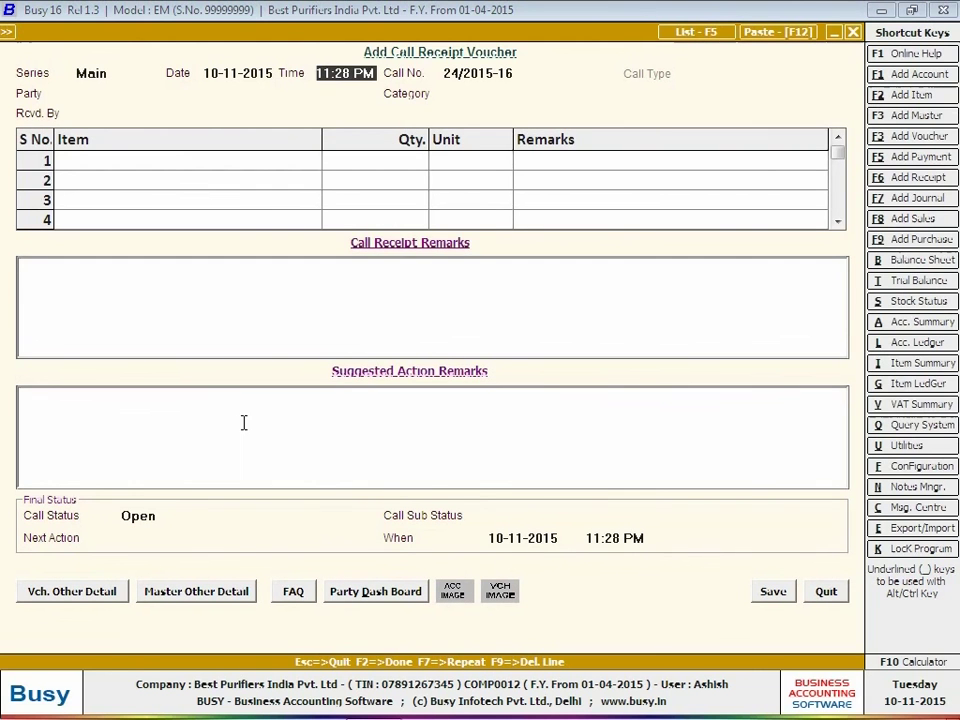
key(Return)
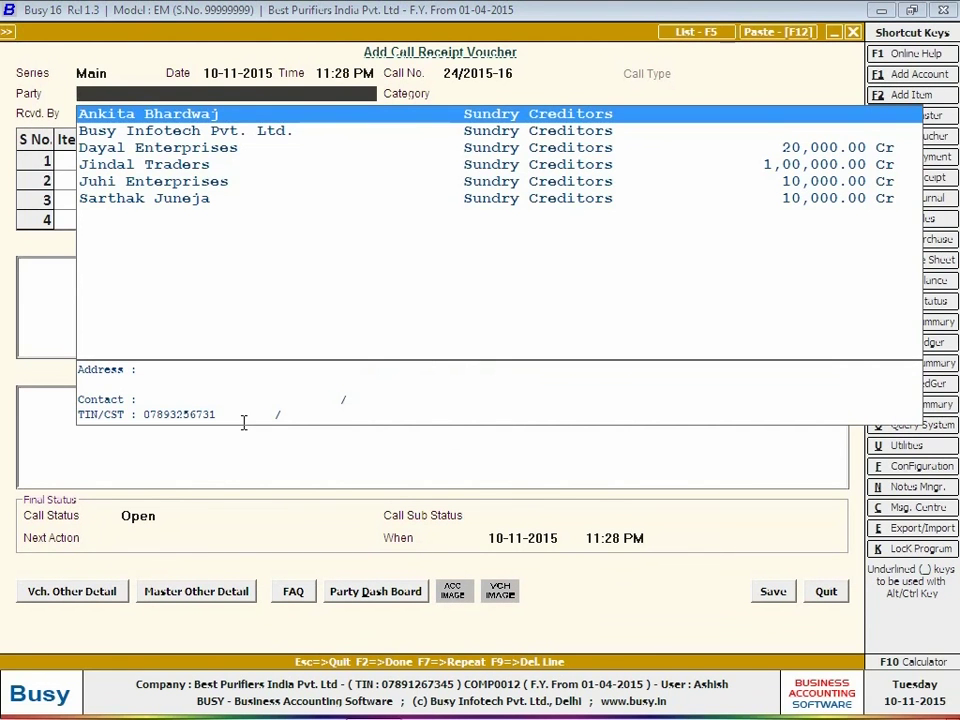
key(Down)
key(Down)
key(Down)
key(Down)
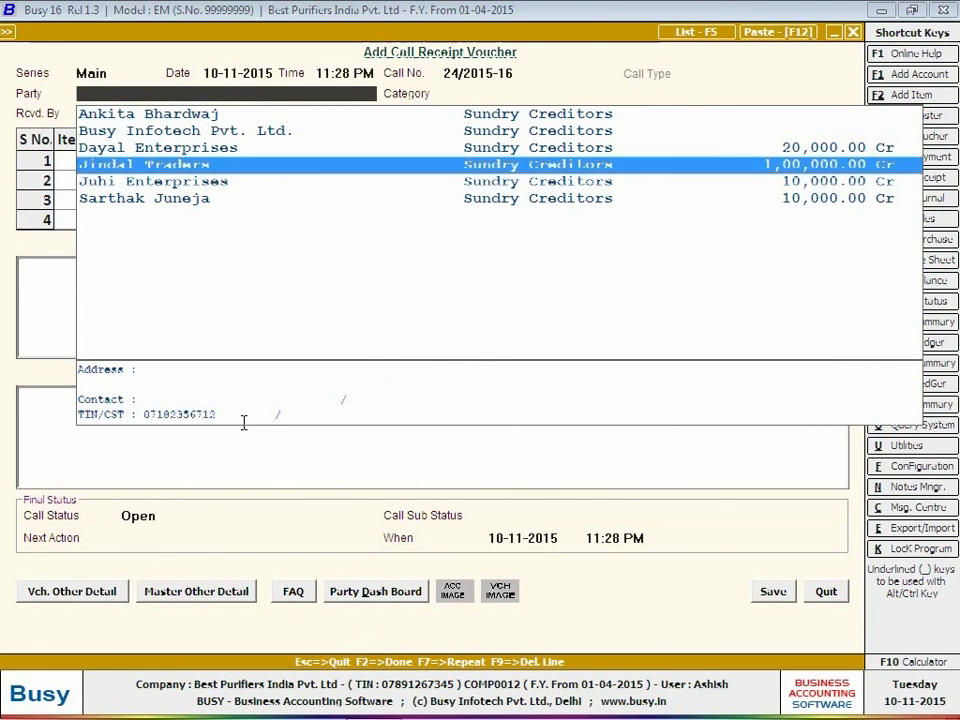
key(Return)
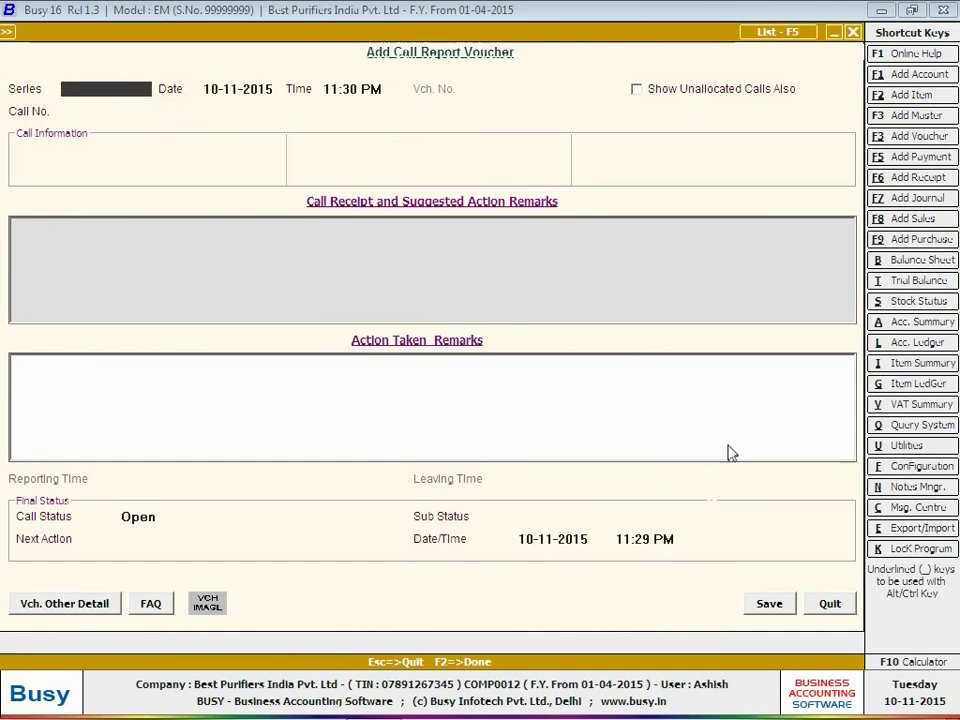
Step: Quit the call report voucher without saving and close the leftover options
key(Escape)
key(Return)
key(Escape)
key(Escape)
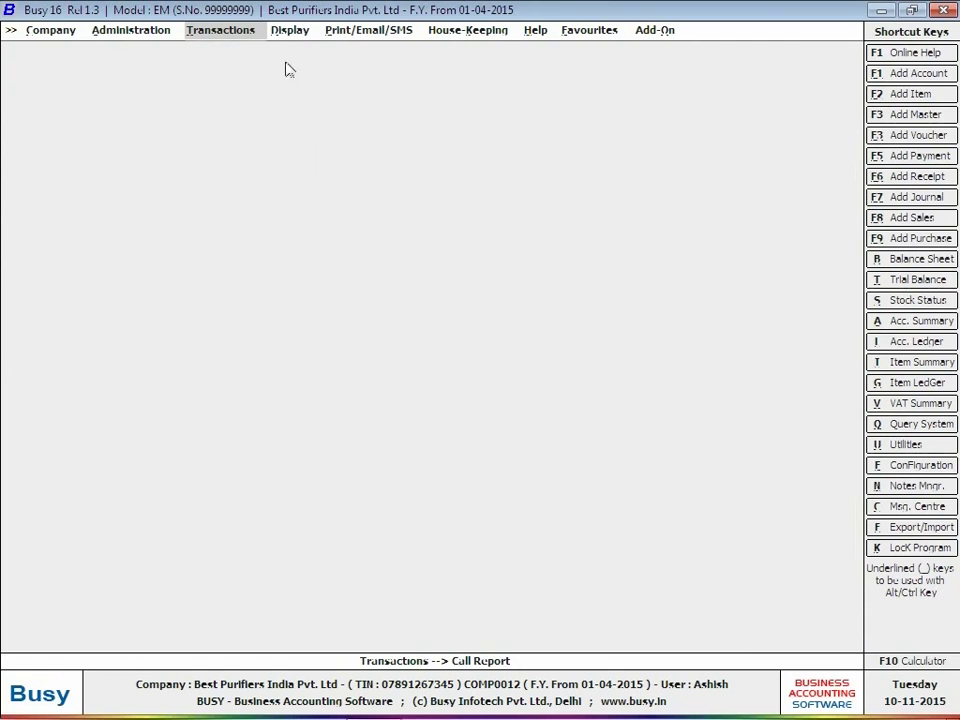
Step: In Call Explorer, review details of calls 8, 20/2015-16 and 23/2015-16, then close it
click(294, 30)
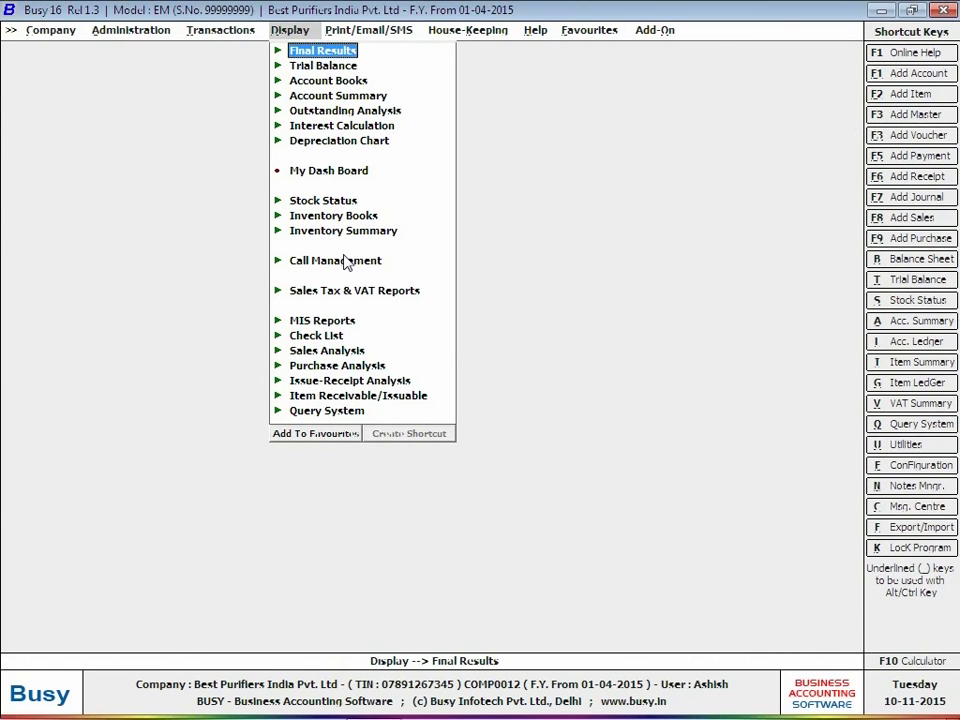
click(343, 260)
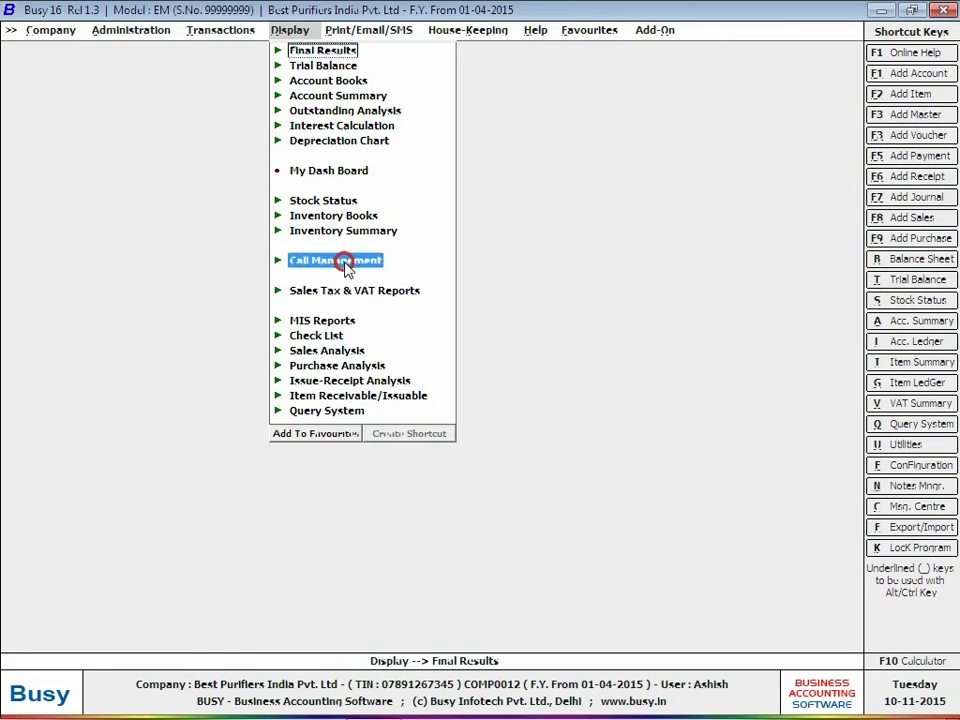
click(336, 277)
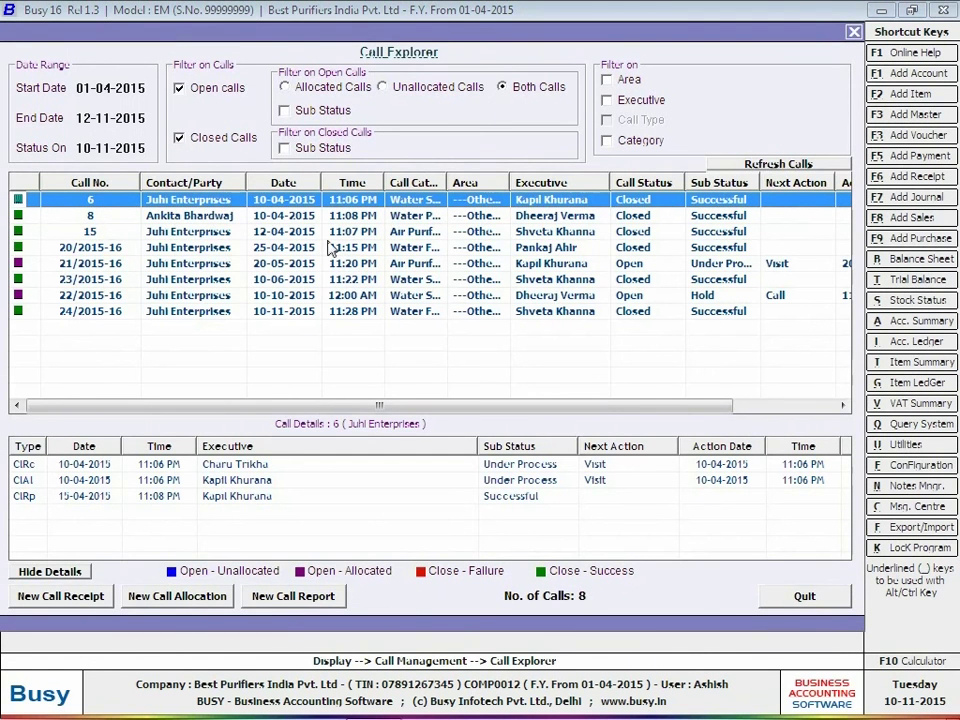
drag(460, 404, 395, 415)
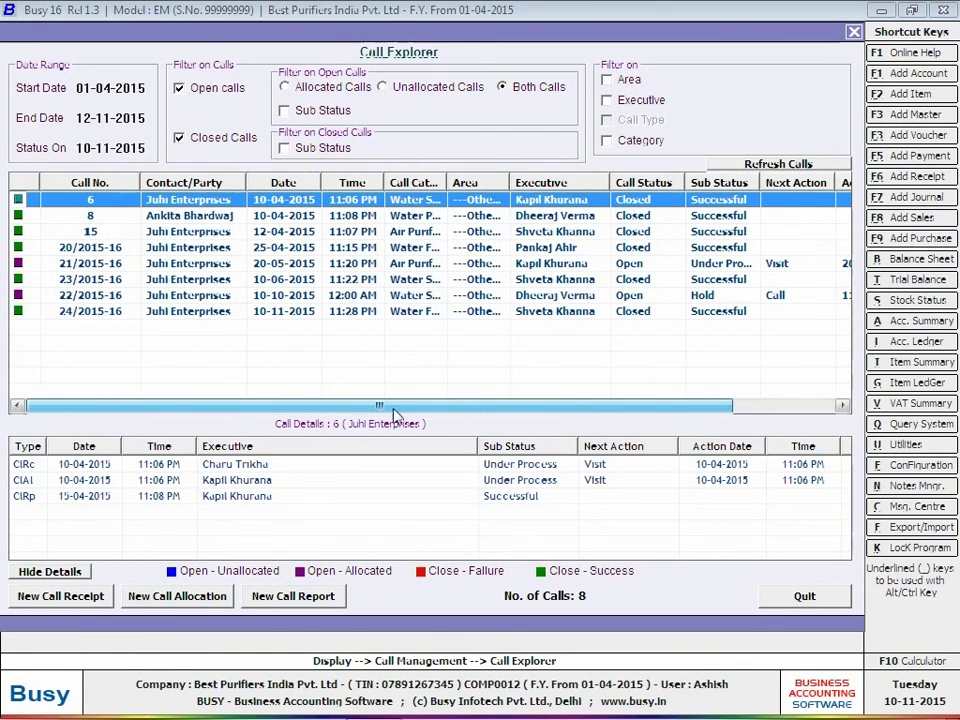
click(356, 215)
click(360, 248)
click(367, 280)
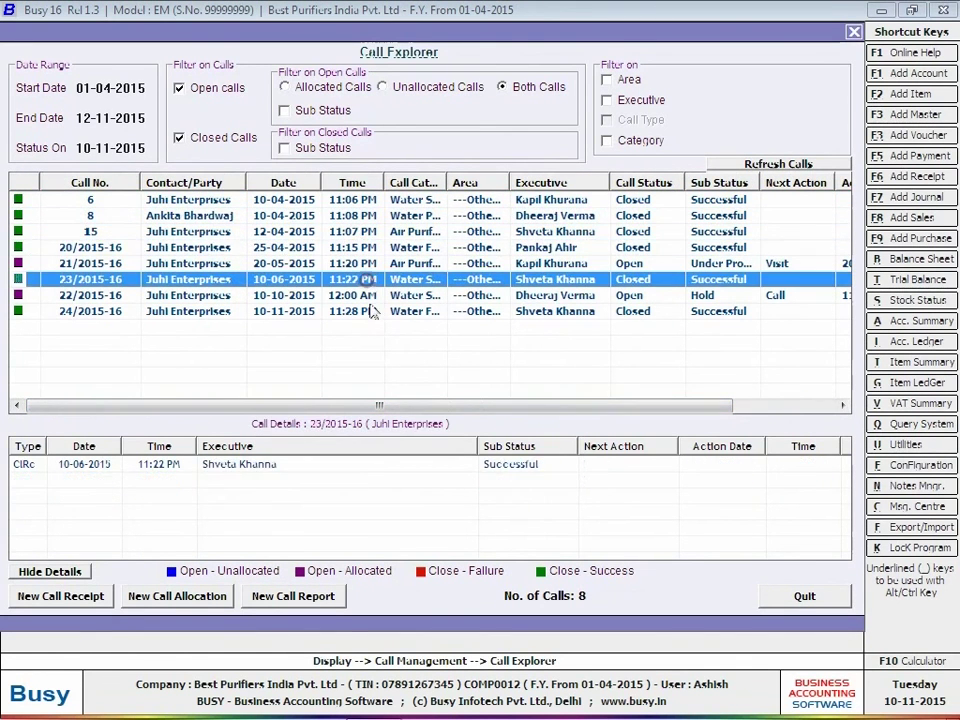
click(797, 596)
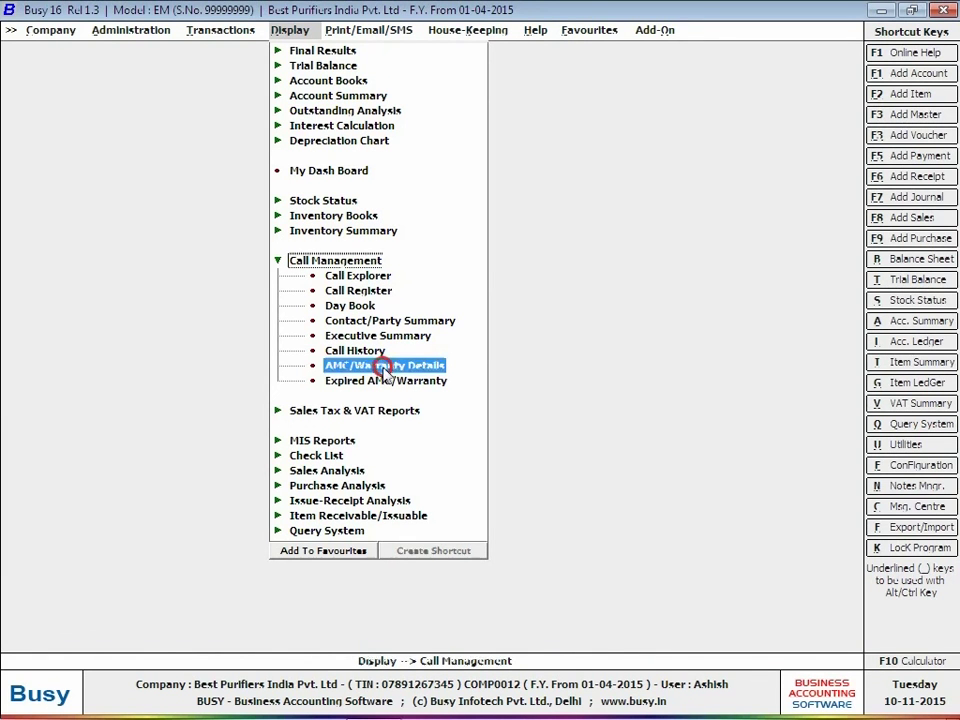
Step: Set AMC/Warranty Details options: Juhi Enterprises only, all items, 01-04-2015 to 12-11-2015
click(386, 367)
key(Return)
text(ju)
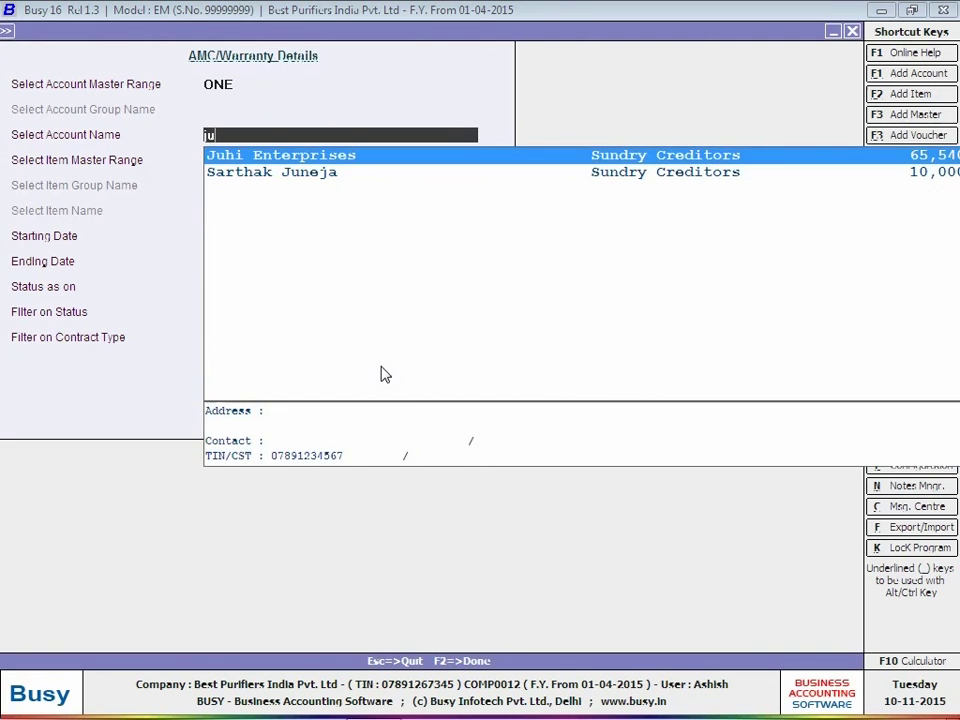
key(Return)
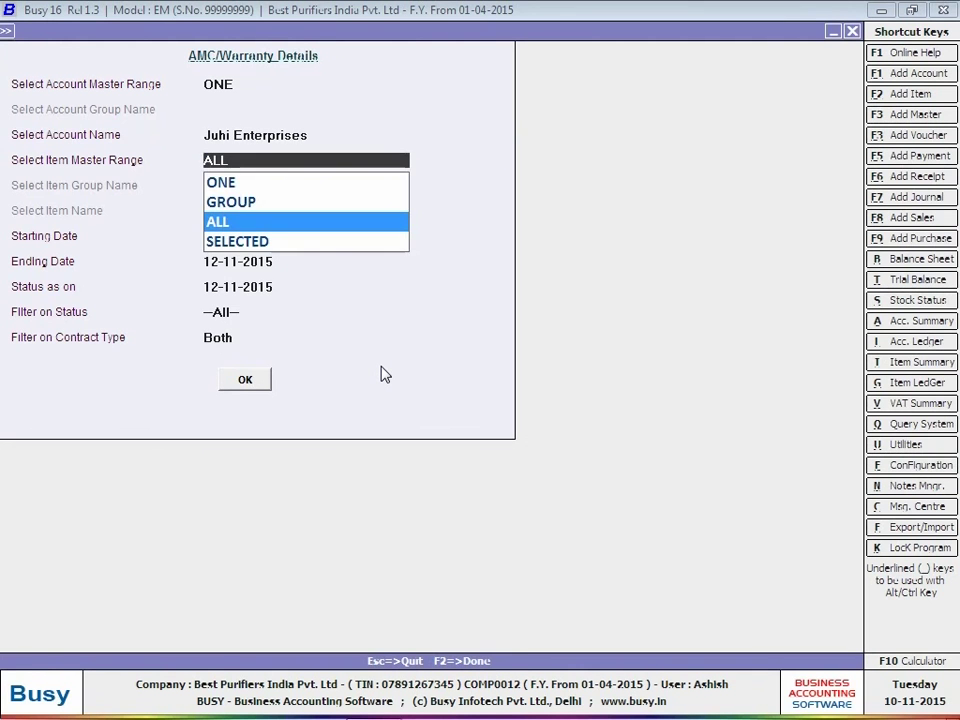
key(Return)
key(Return)
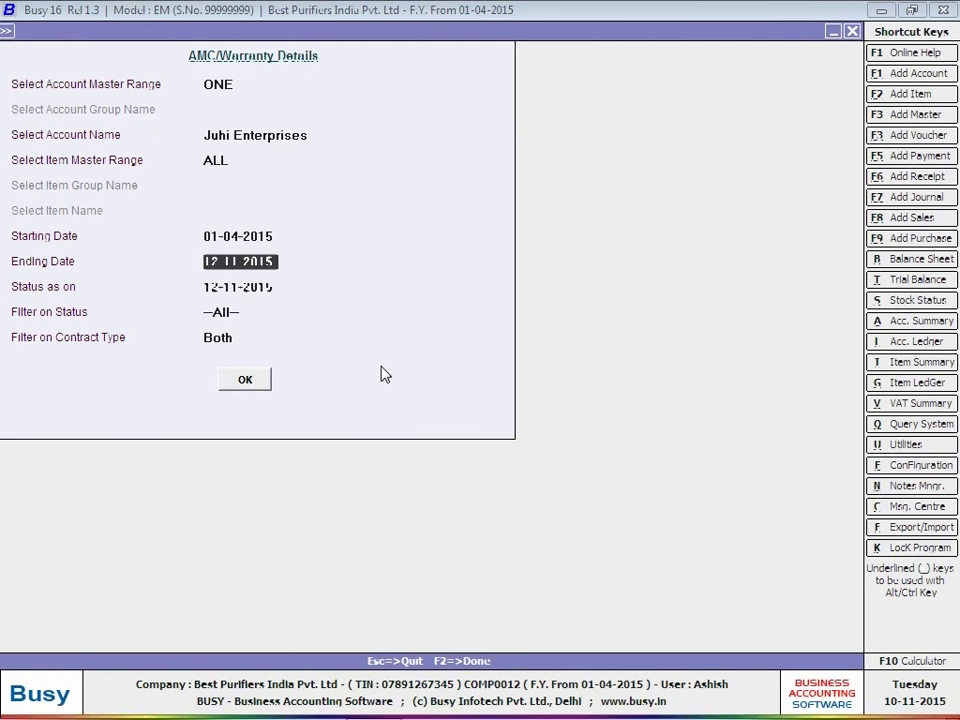
key(Return)
key(Return)
key(Return)
key(Return)
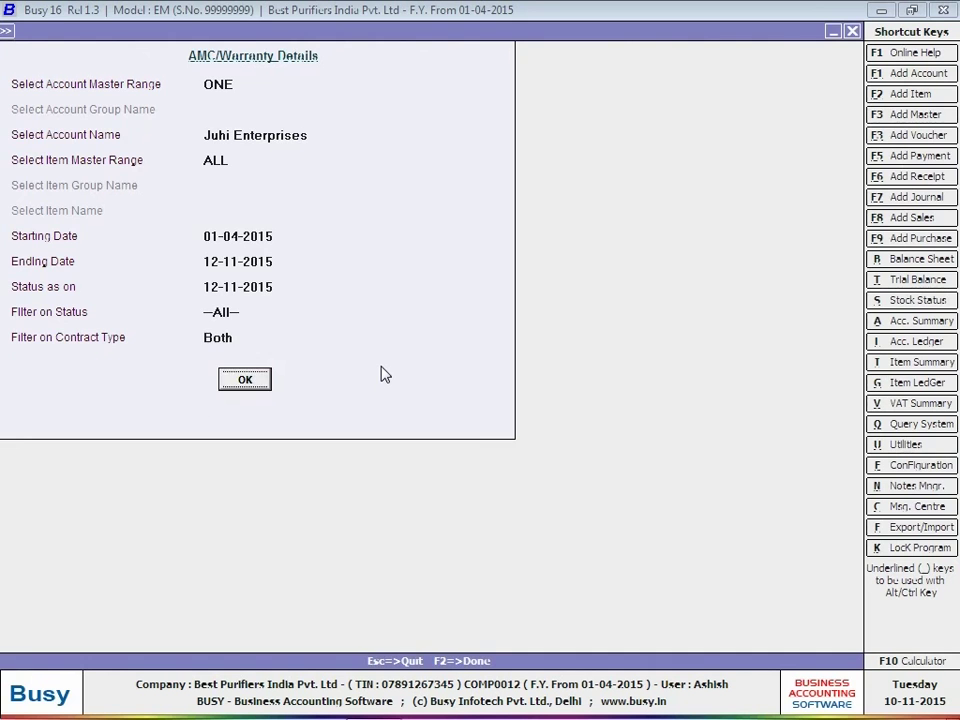
key(Return)
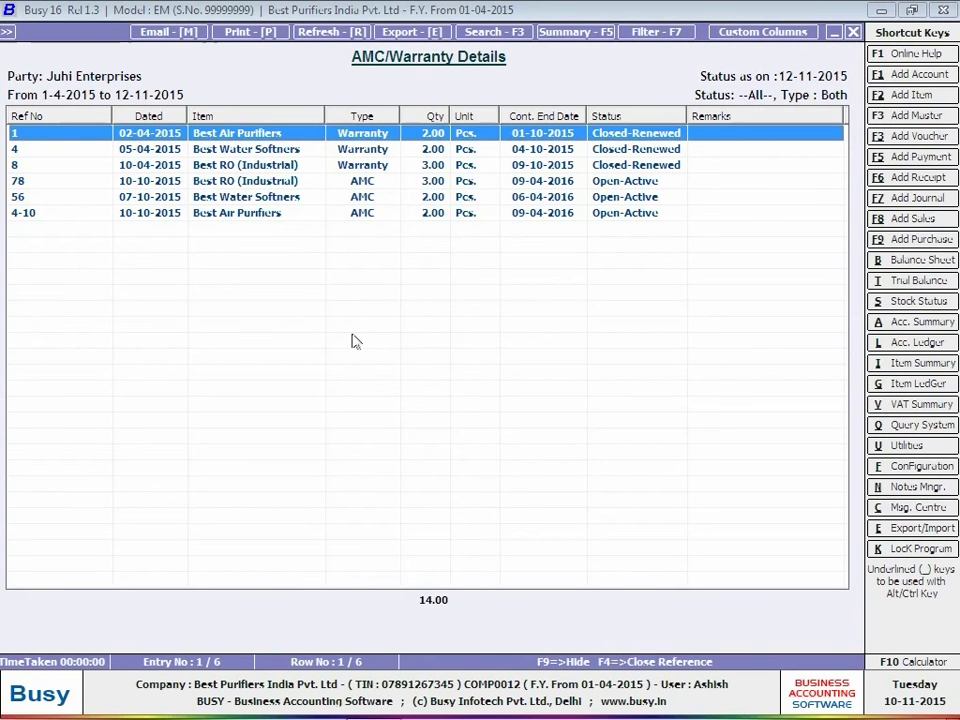